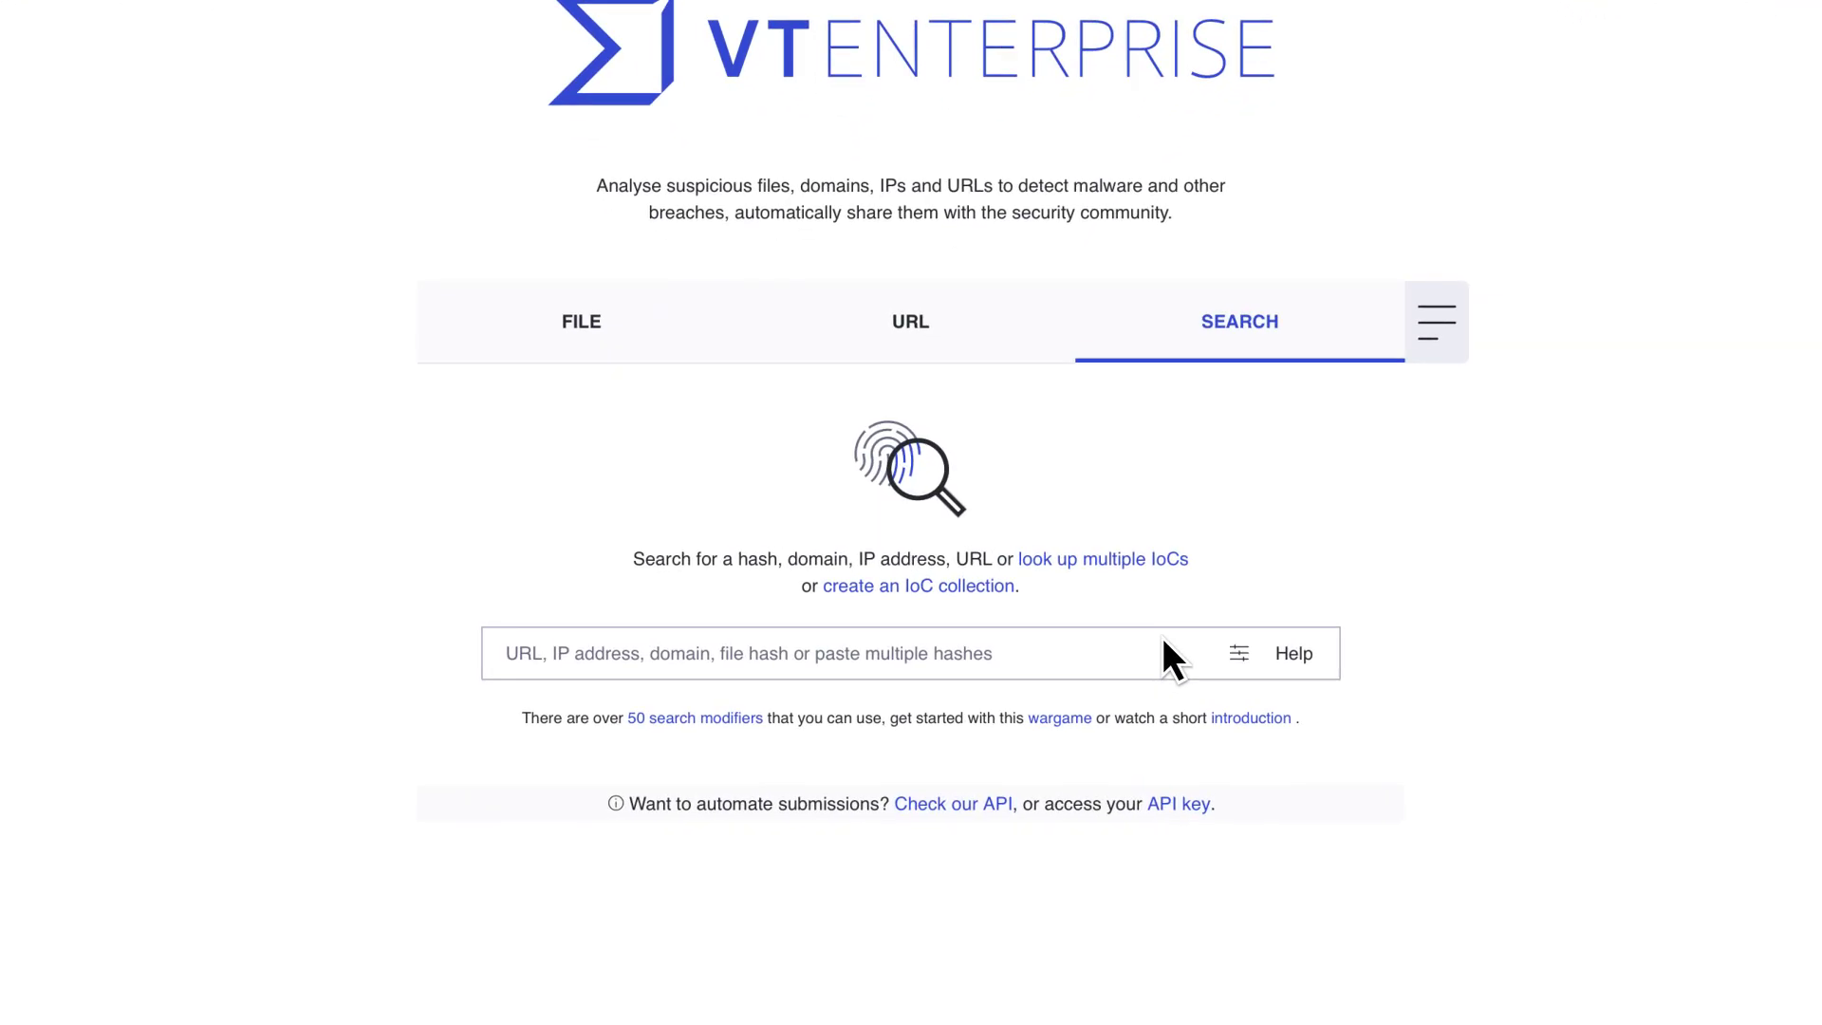
Look up the pasted SHA-256 hash and review informe.docx's 34/63 detections and YARA, Sigma and sandbox hits.
left_click(1162, 636)
type("7dcbc7c0f890b042d1a5f24cfc93abf4a61dc007eda1c73b648f3aed856cec21")
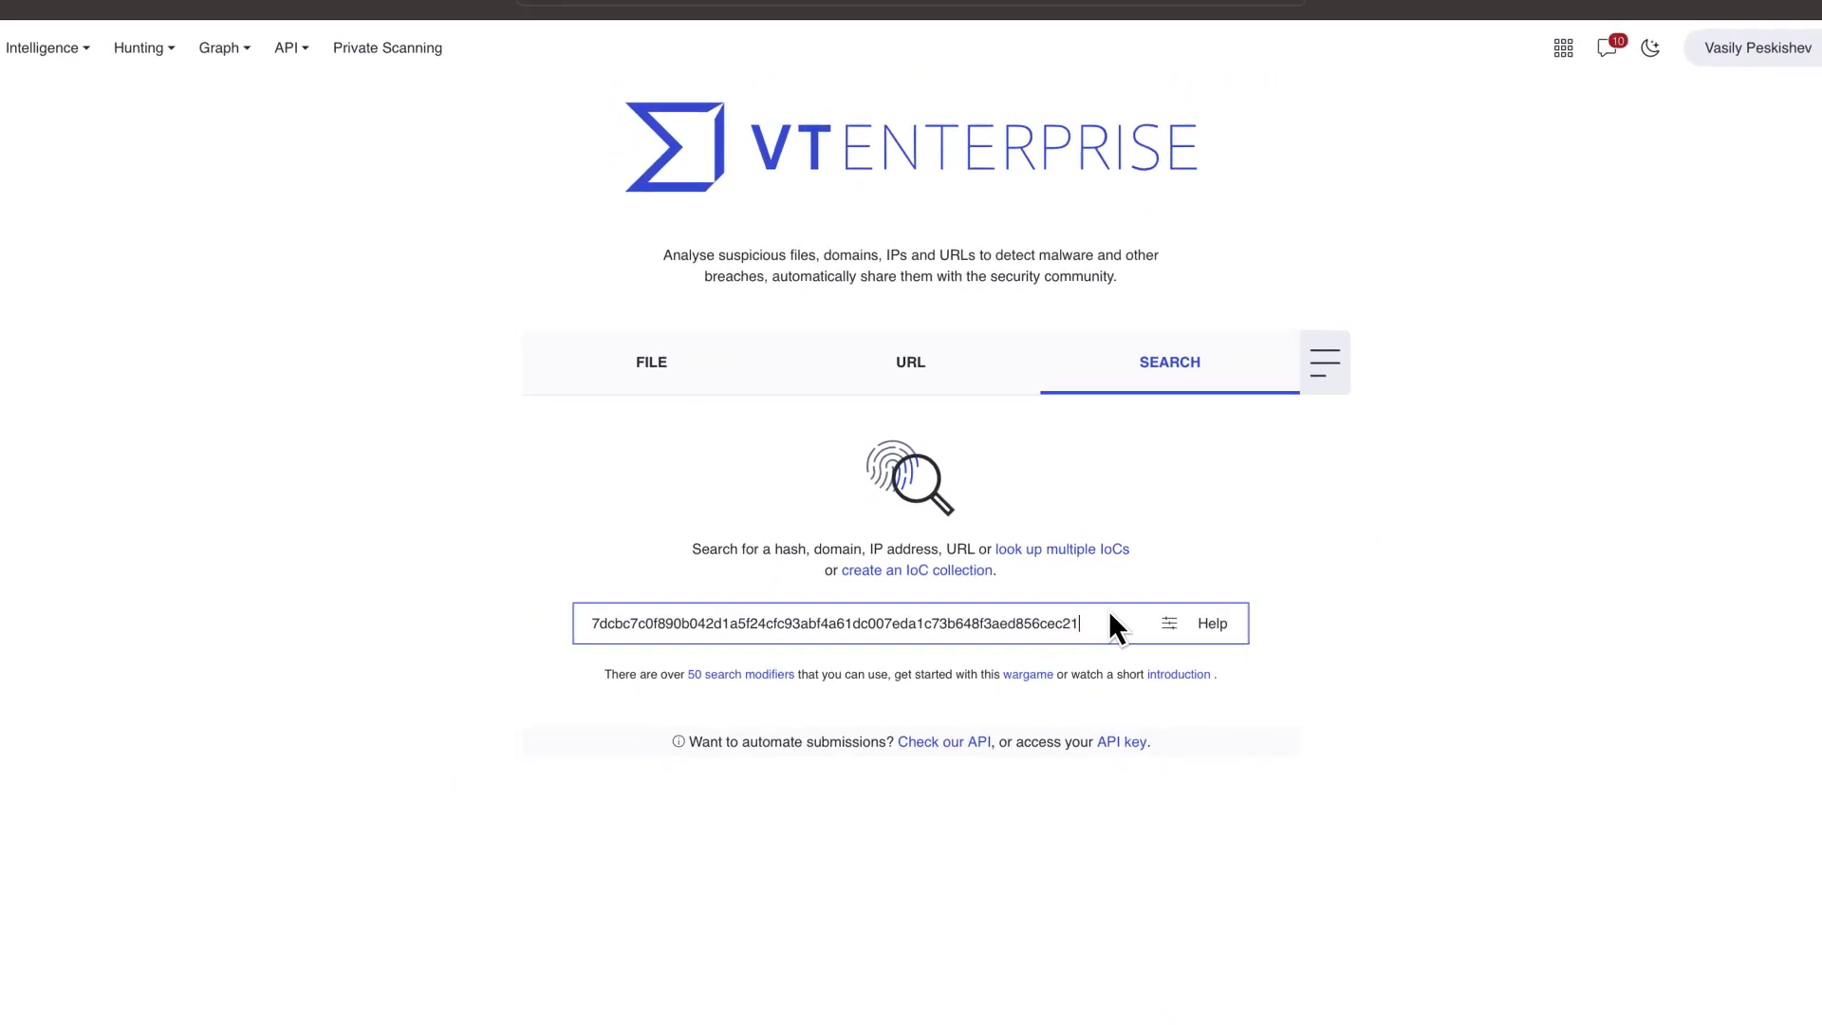
key("Return")
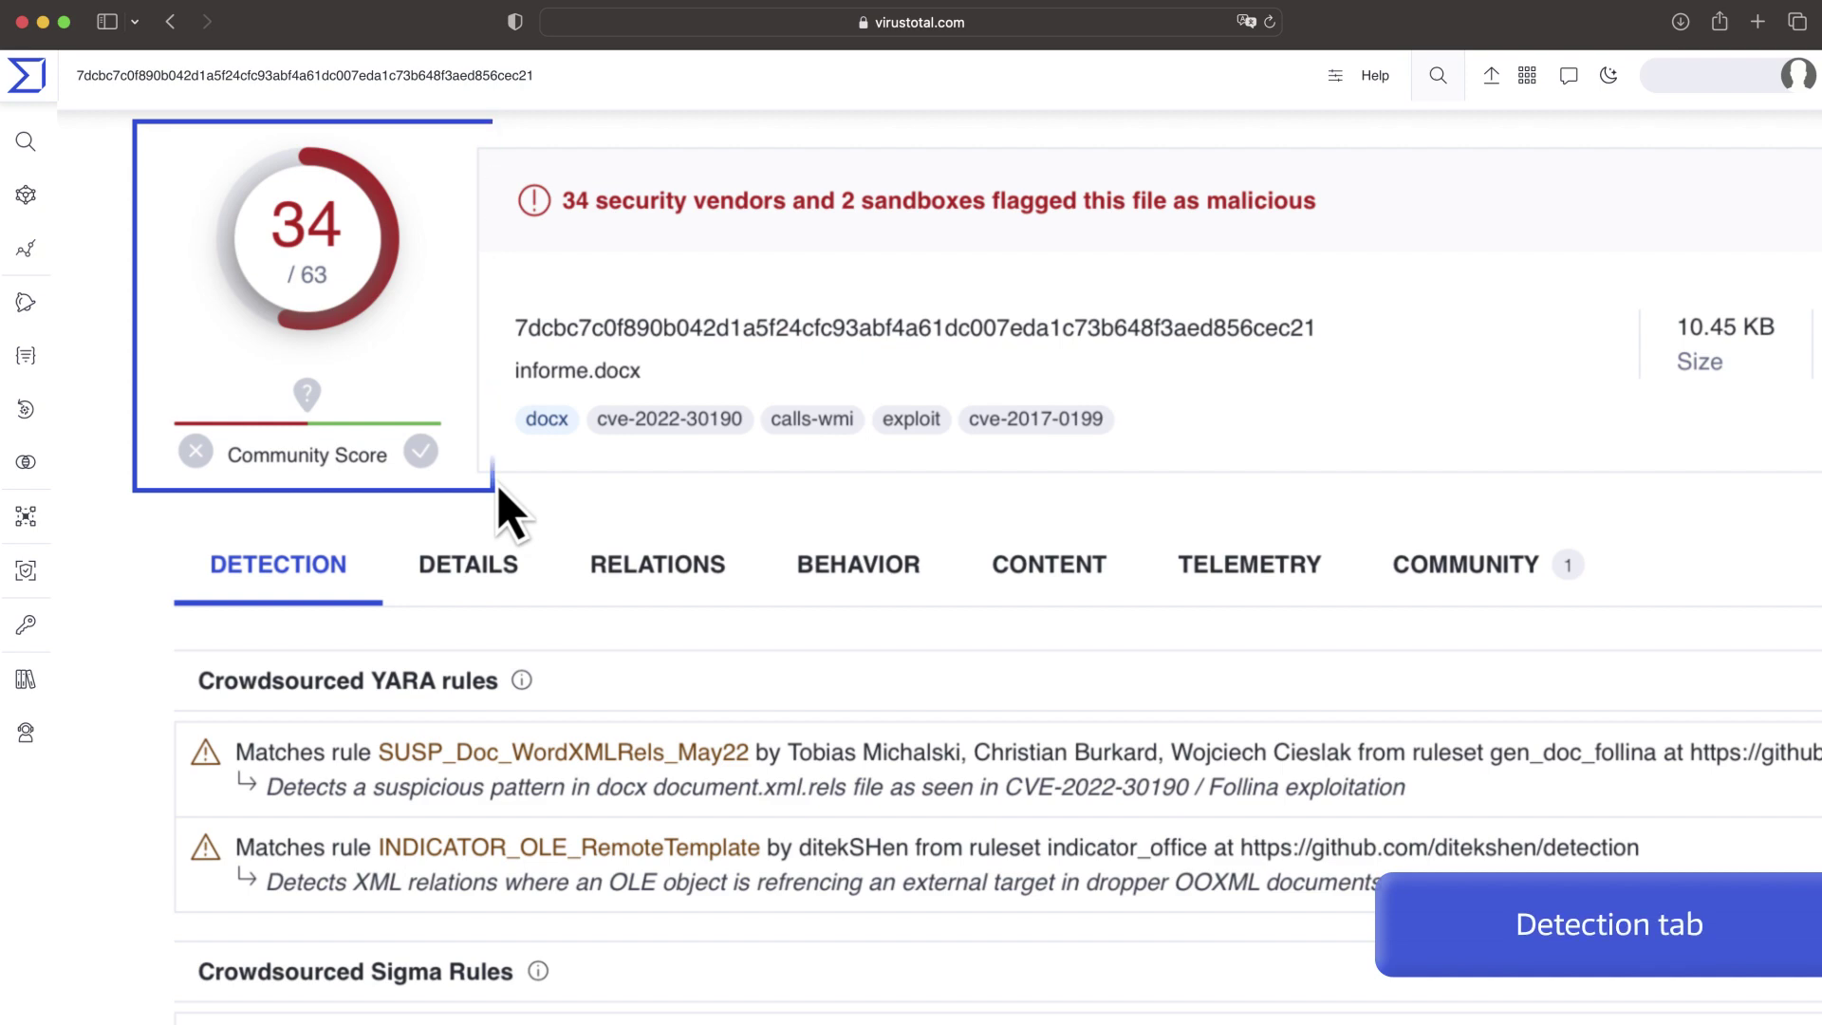
scroll(487, 442, "down", 5)
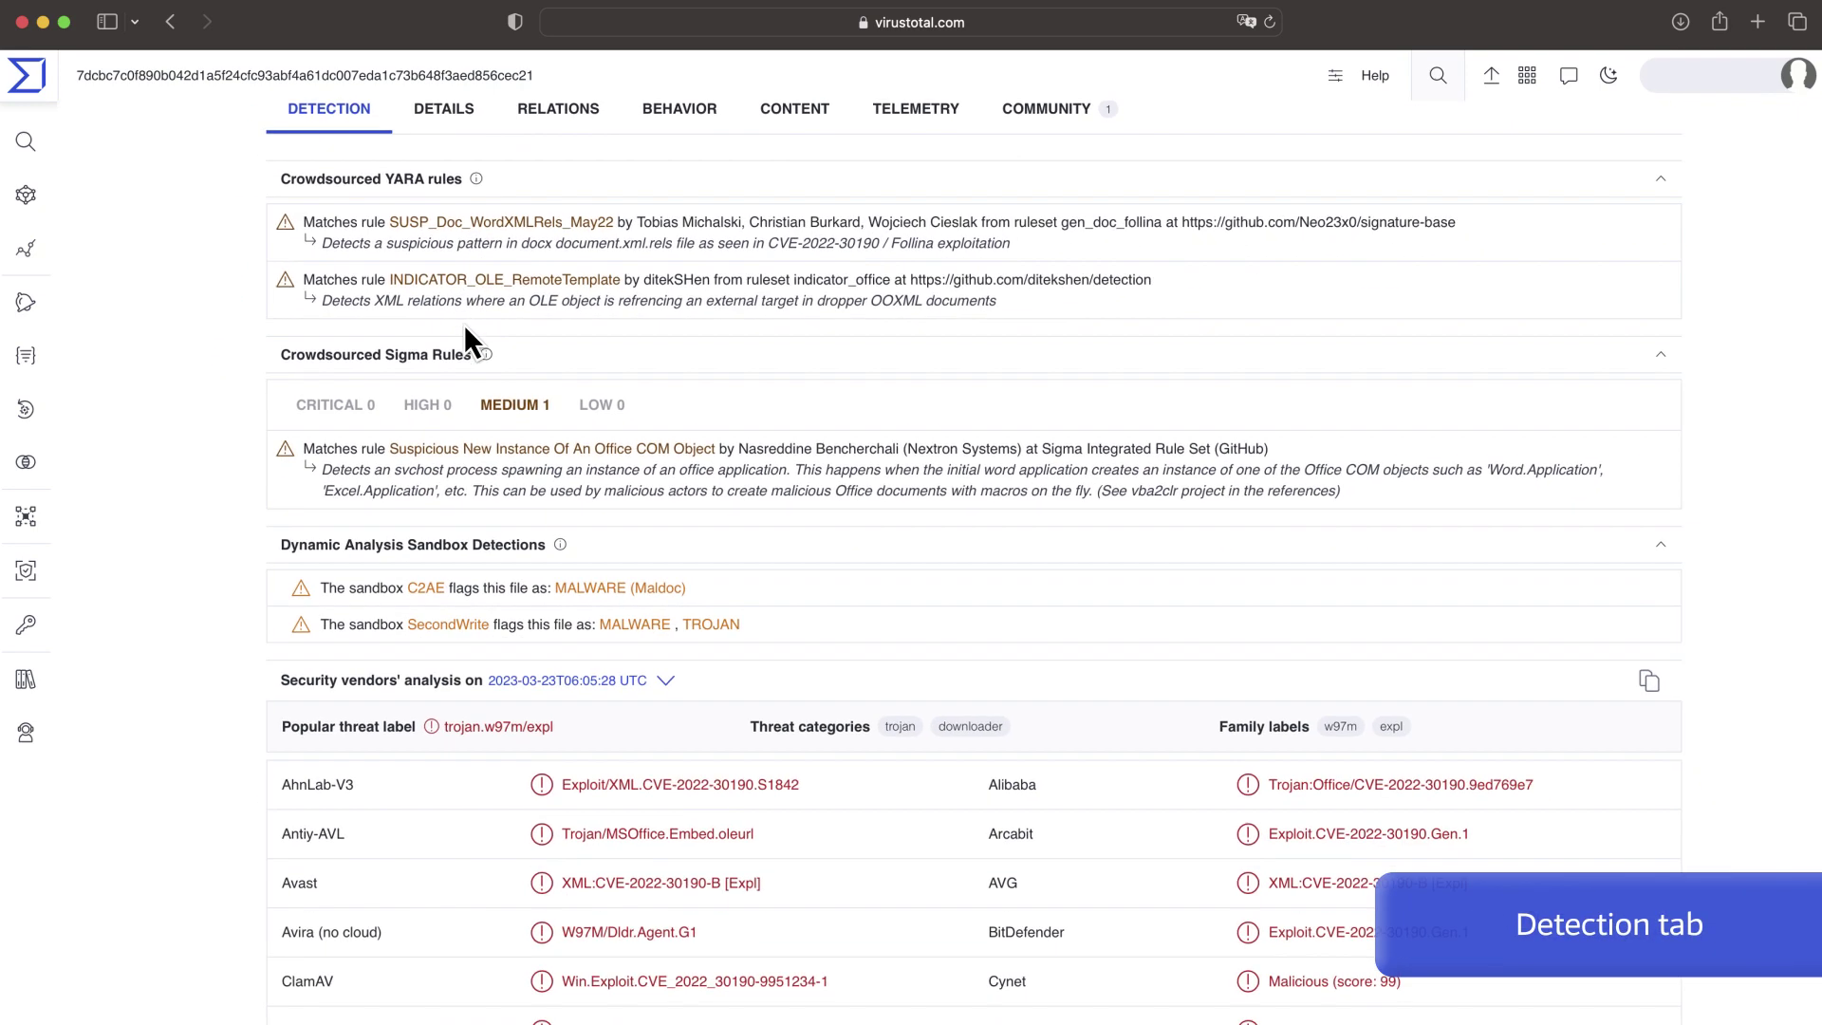
scroll(551, 237, "up", 3)
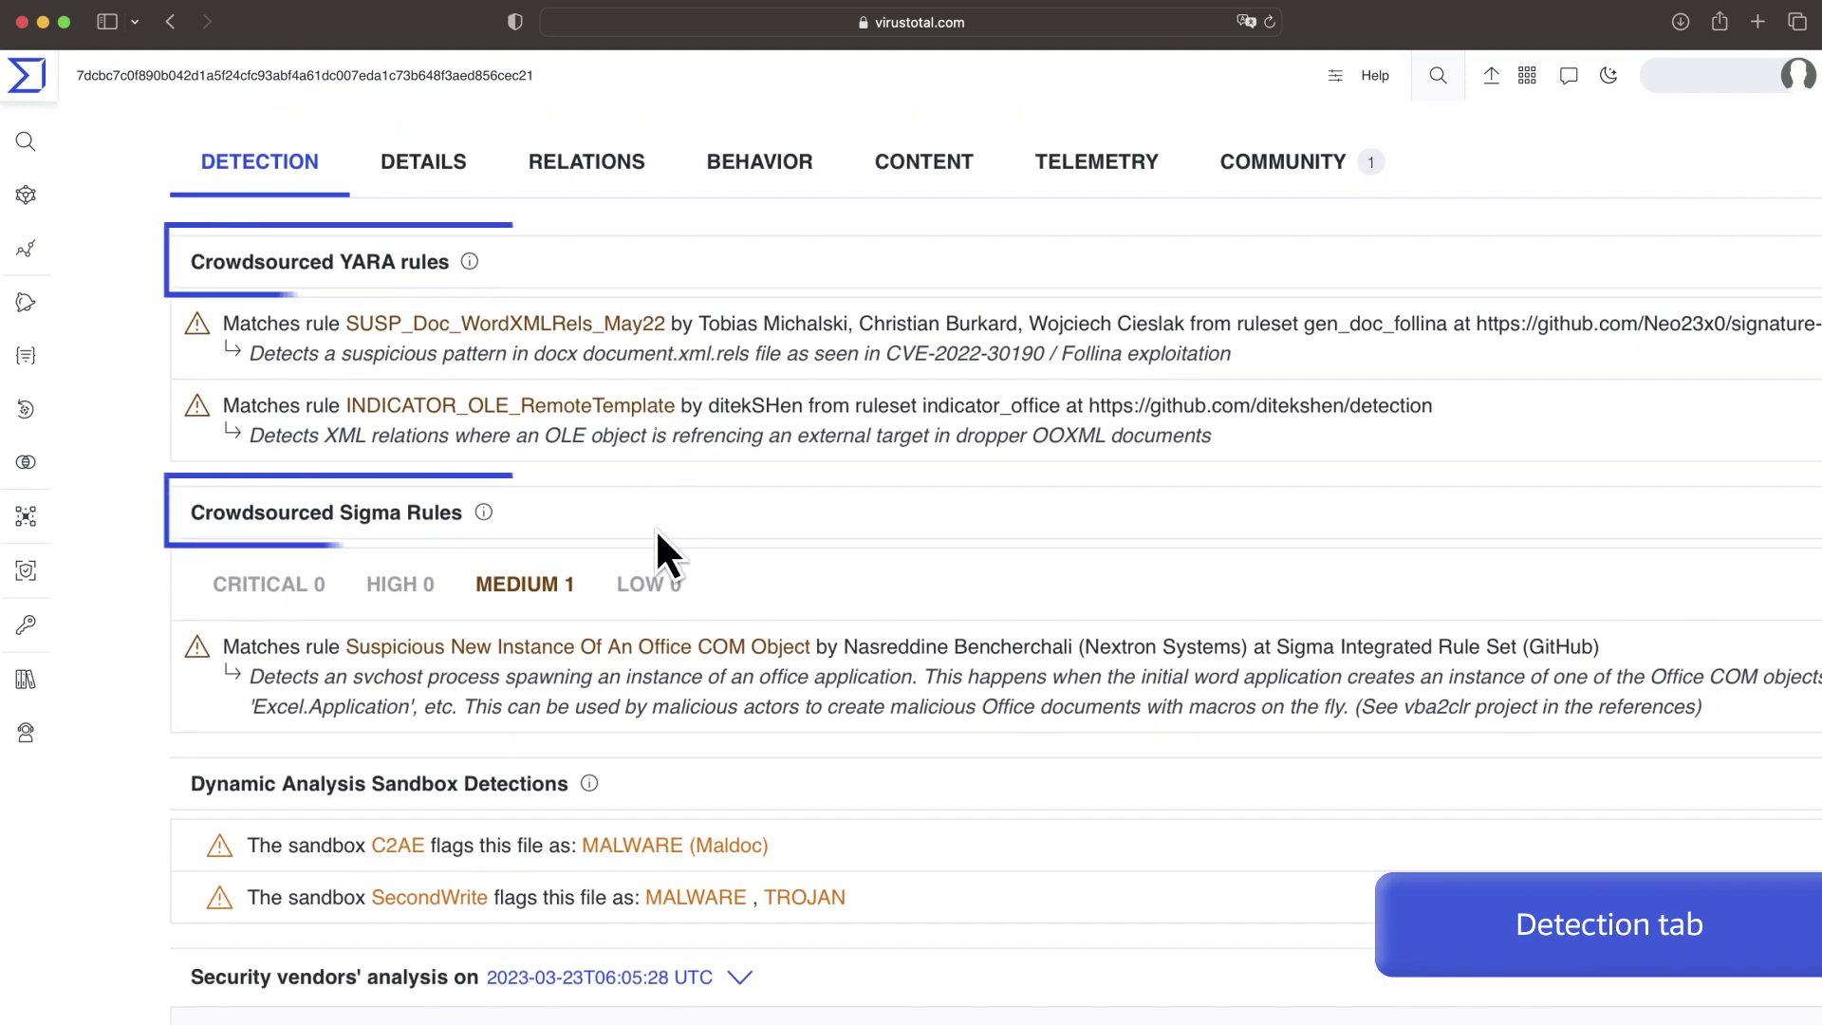
scroll(657, 536, "up", 3)
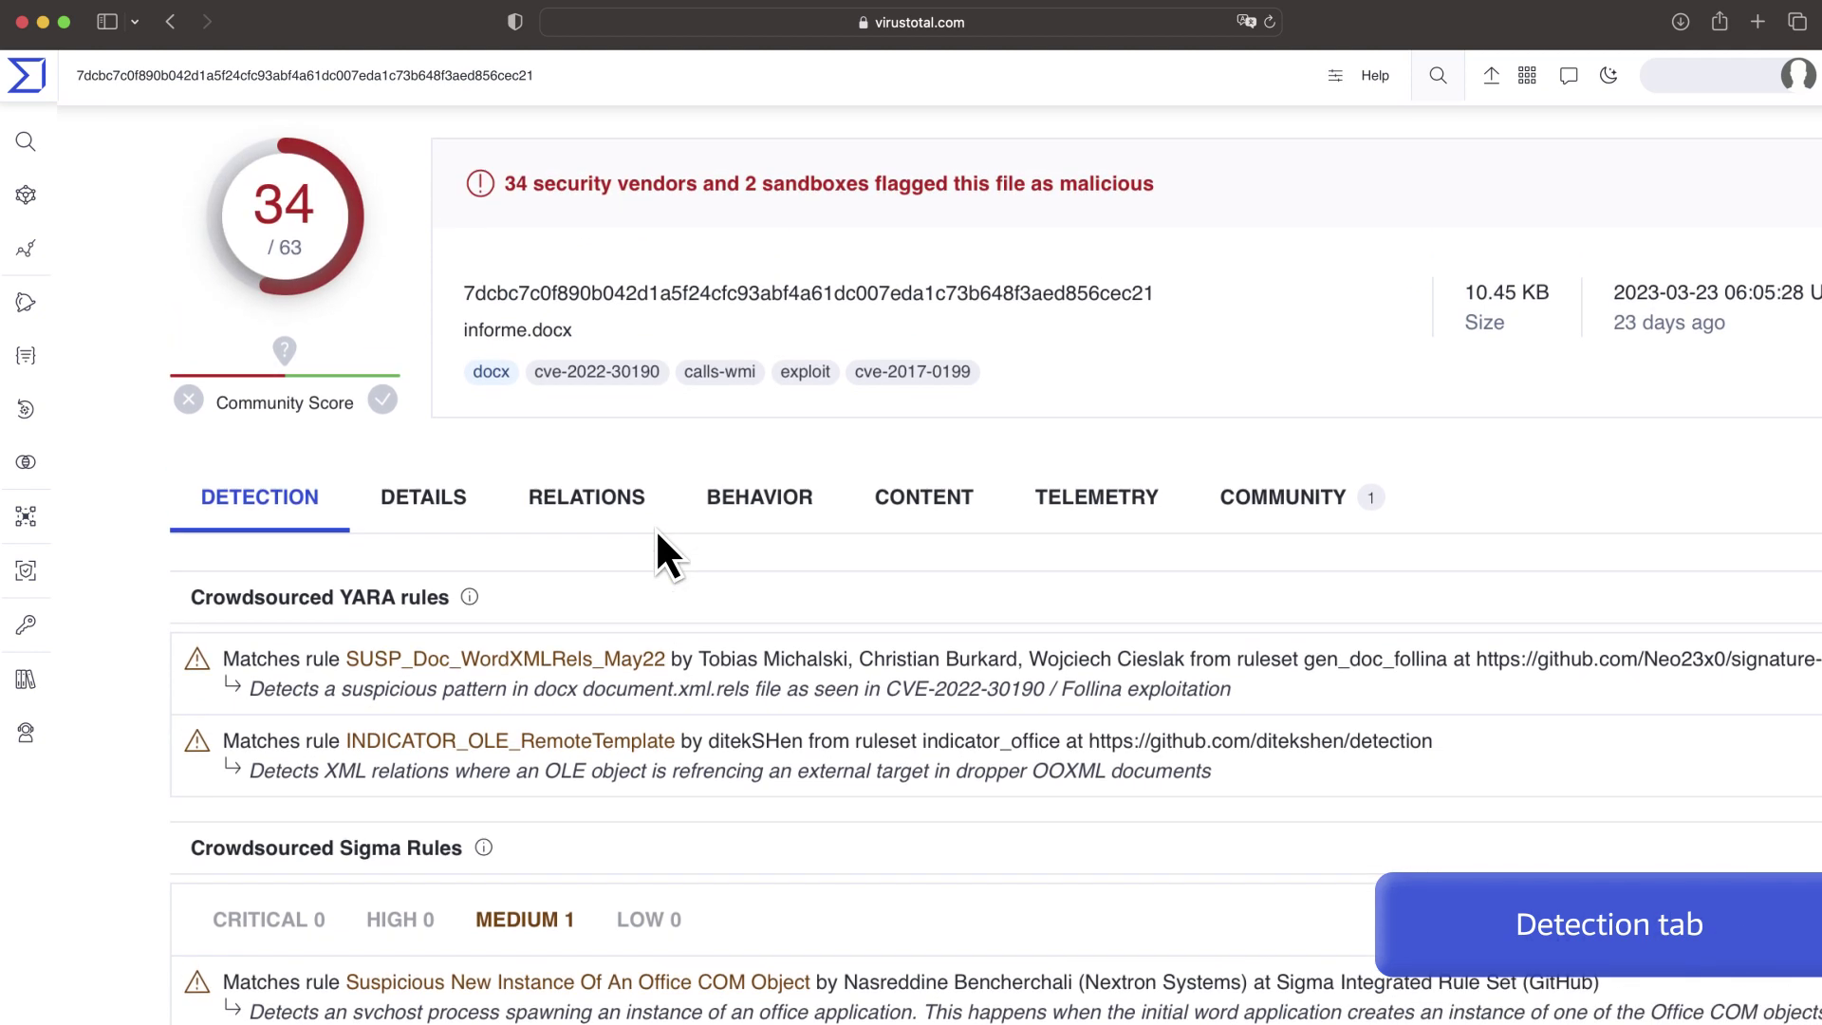
Review informe.docx's basic properties and history on the Details tab.
left_click(446, 519)
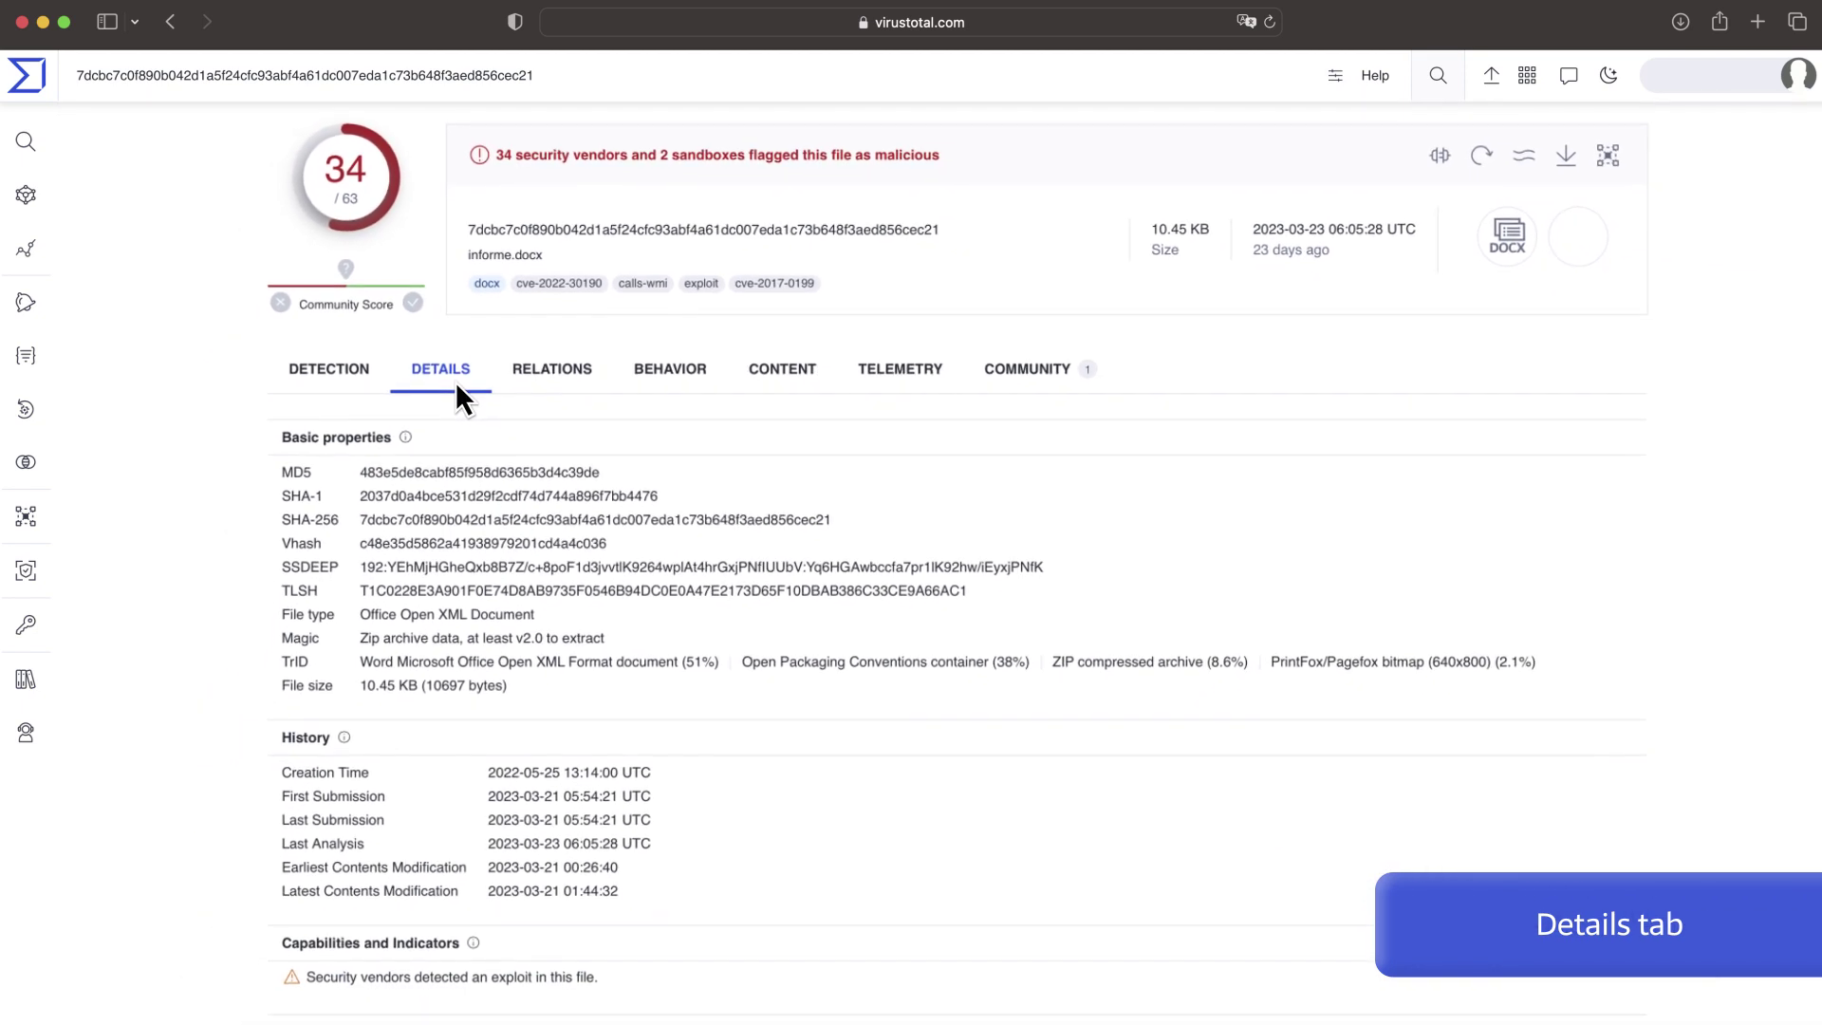
scroll(464, 374, "down", 5)
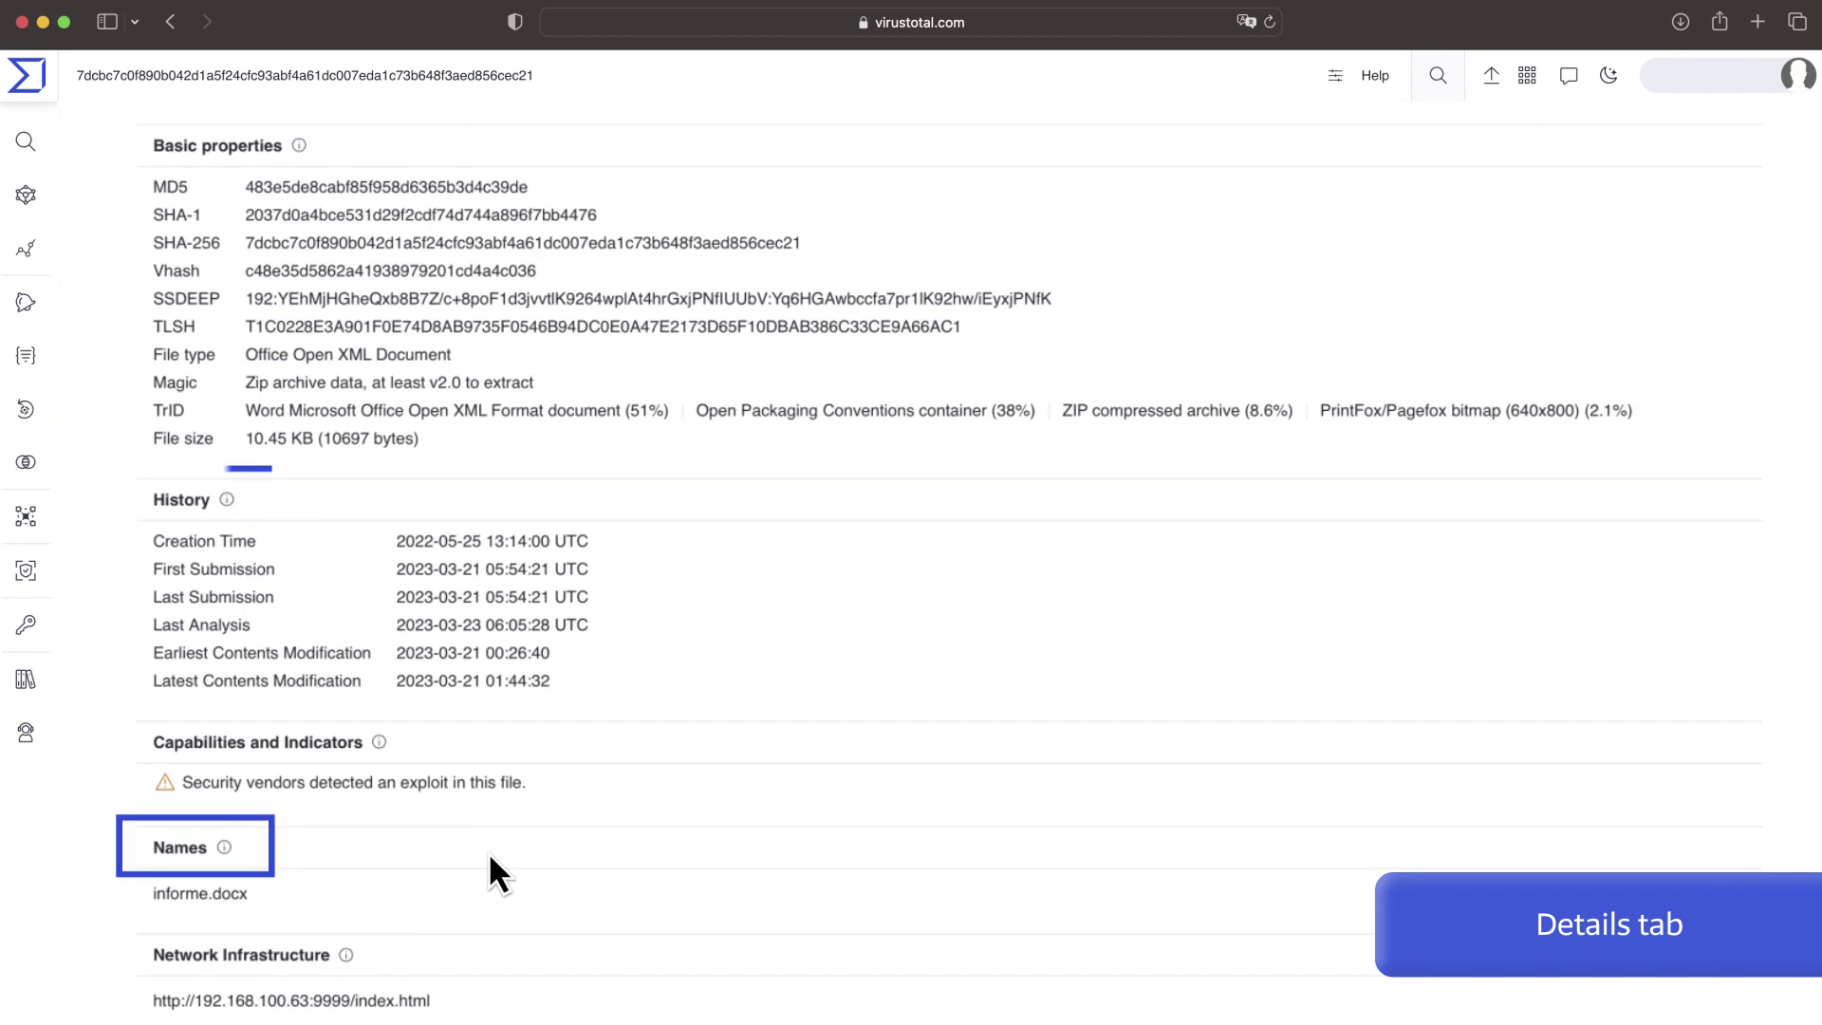
scroll(1058, 854, "down", 20)
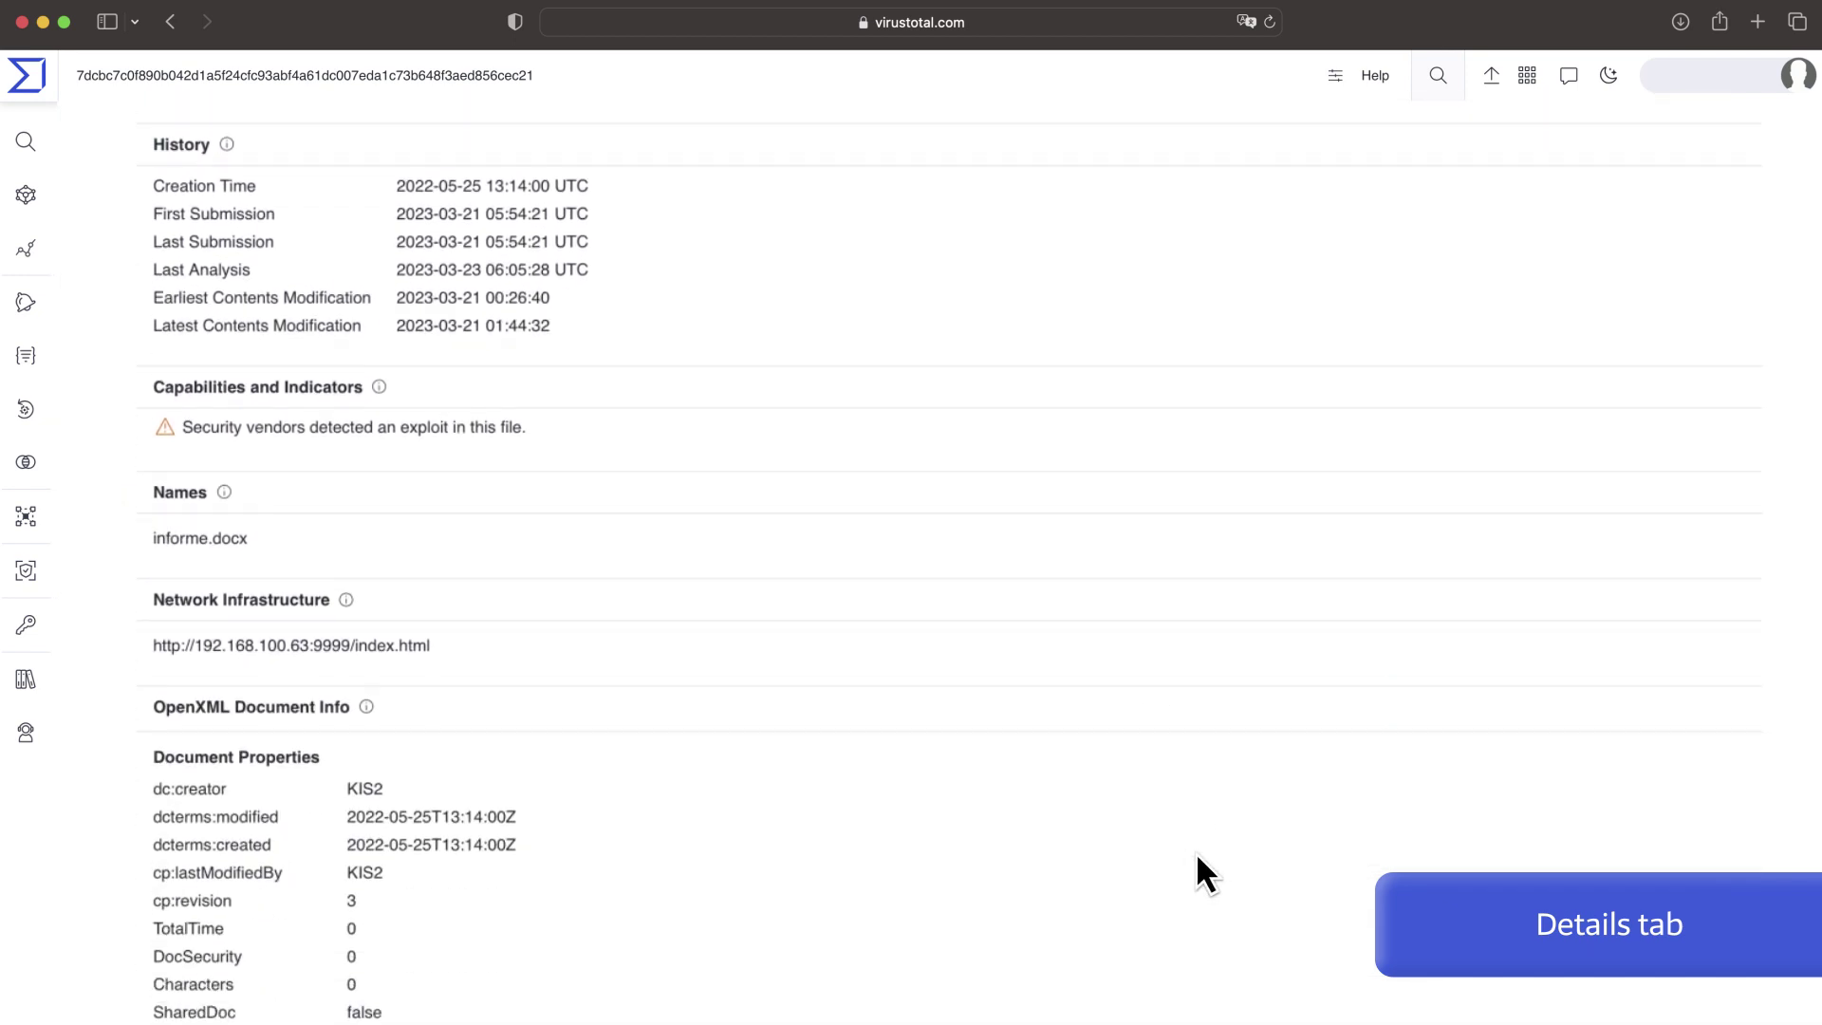
scroll(1277, 856, "up", 20)
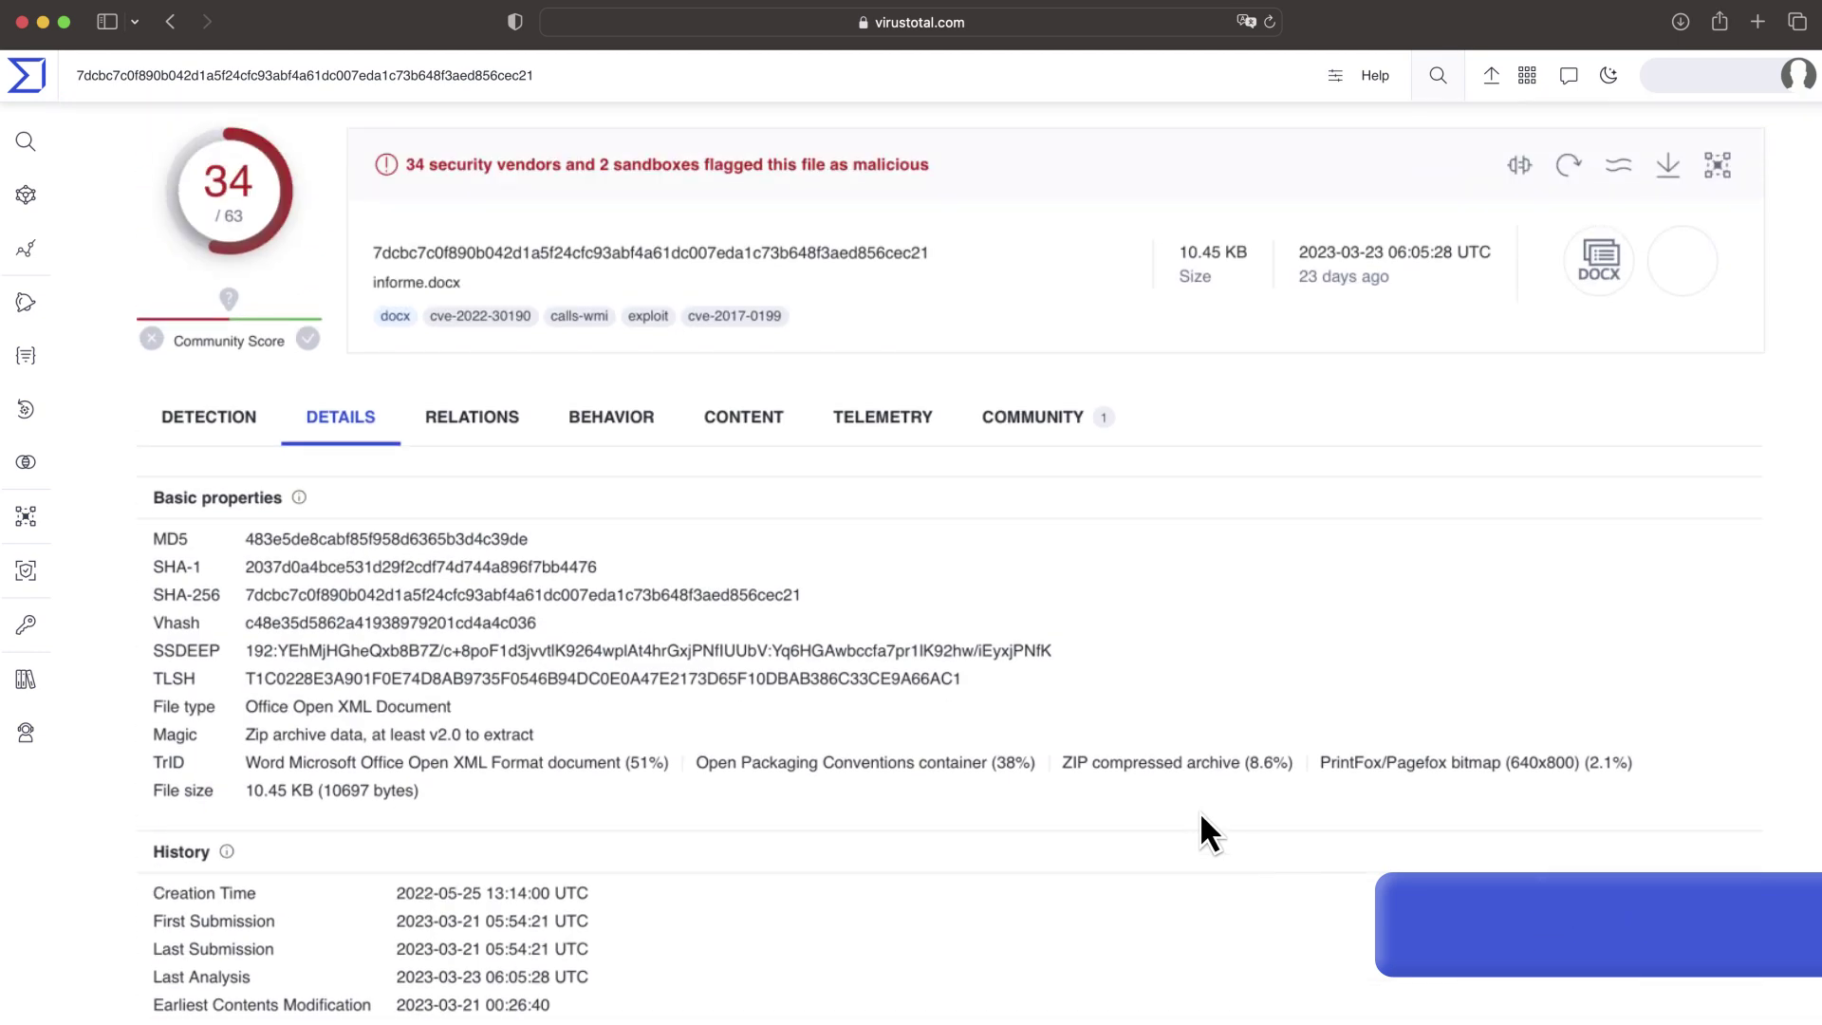
List the contacted URLs on 192.168.100.63:9999, two domains, nine IPs and two dropped files.
left_click(493, 446)
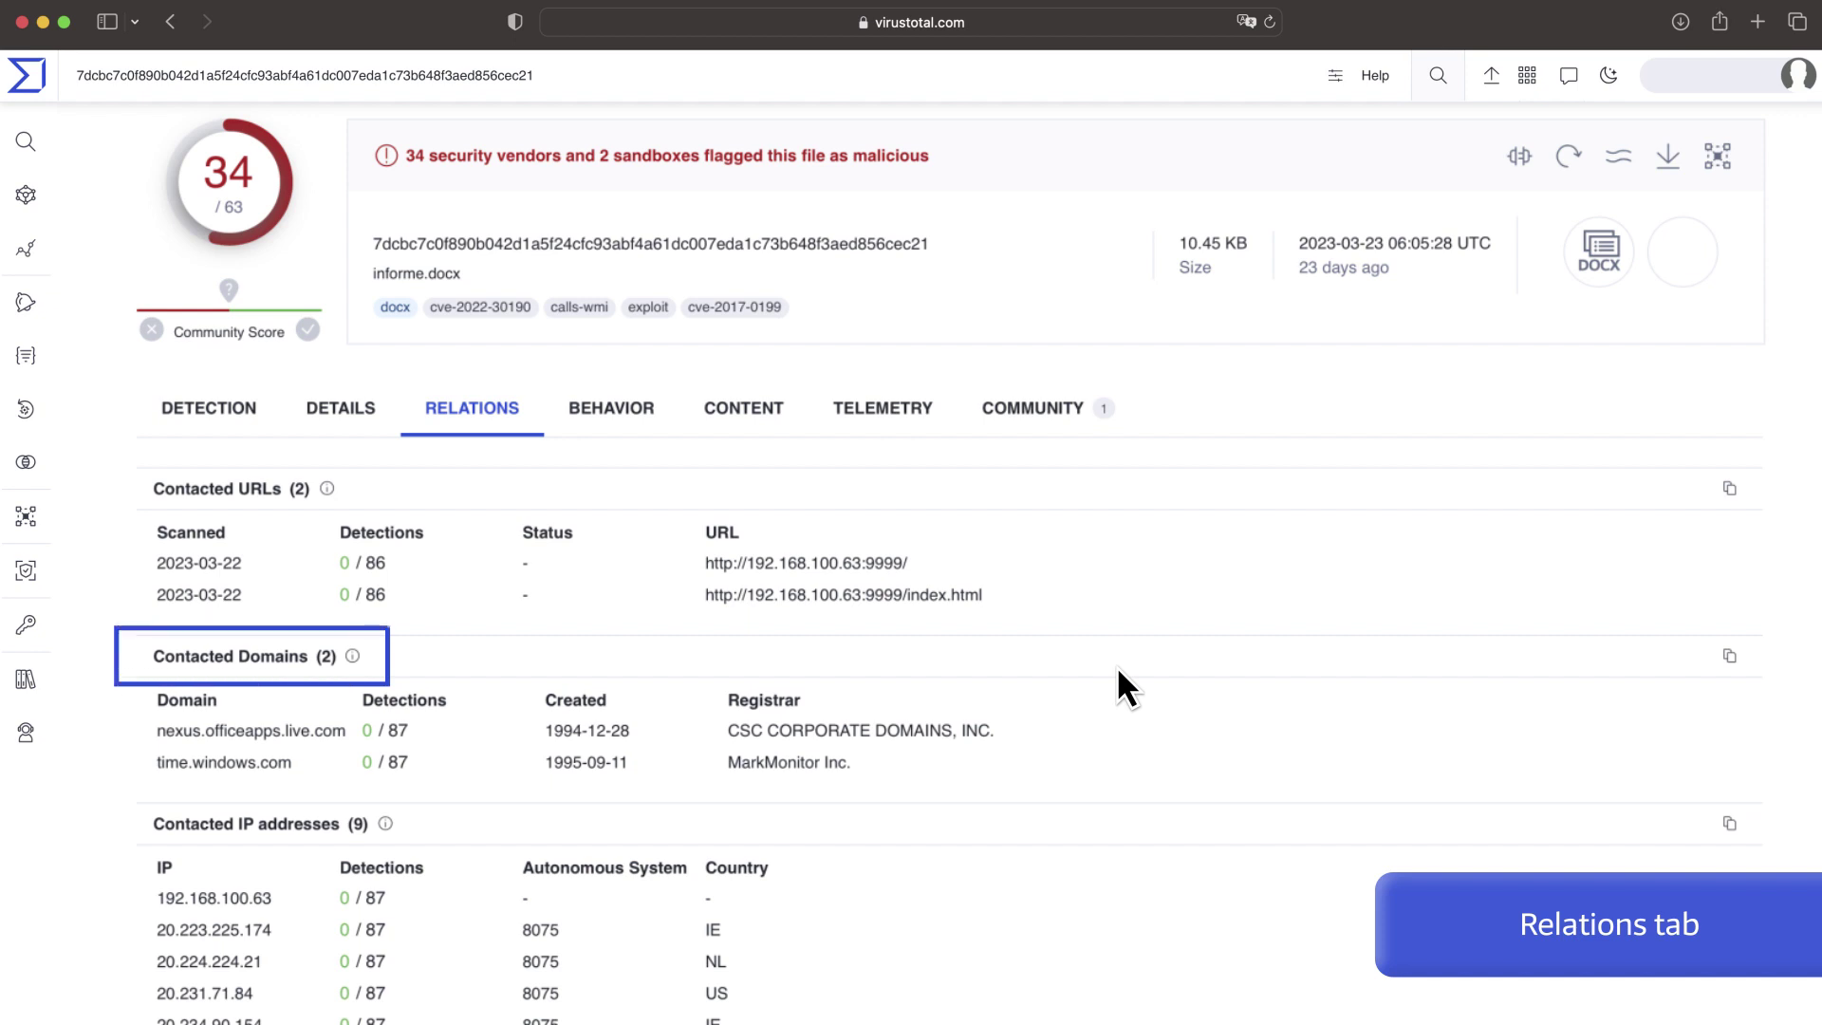
scroll(1118, 670, "down", 10)
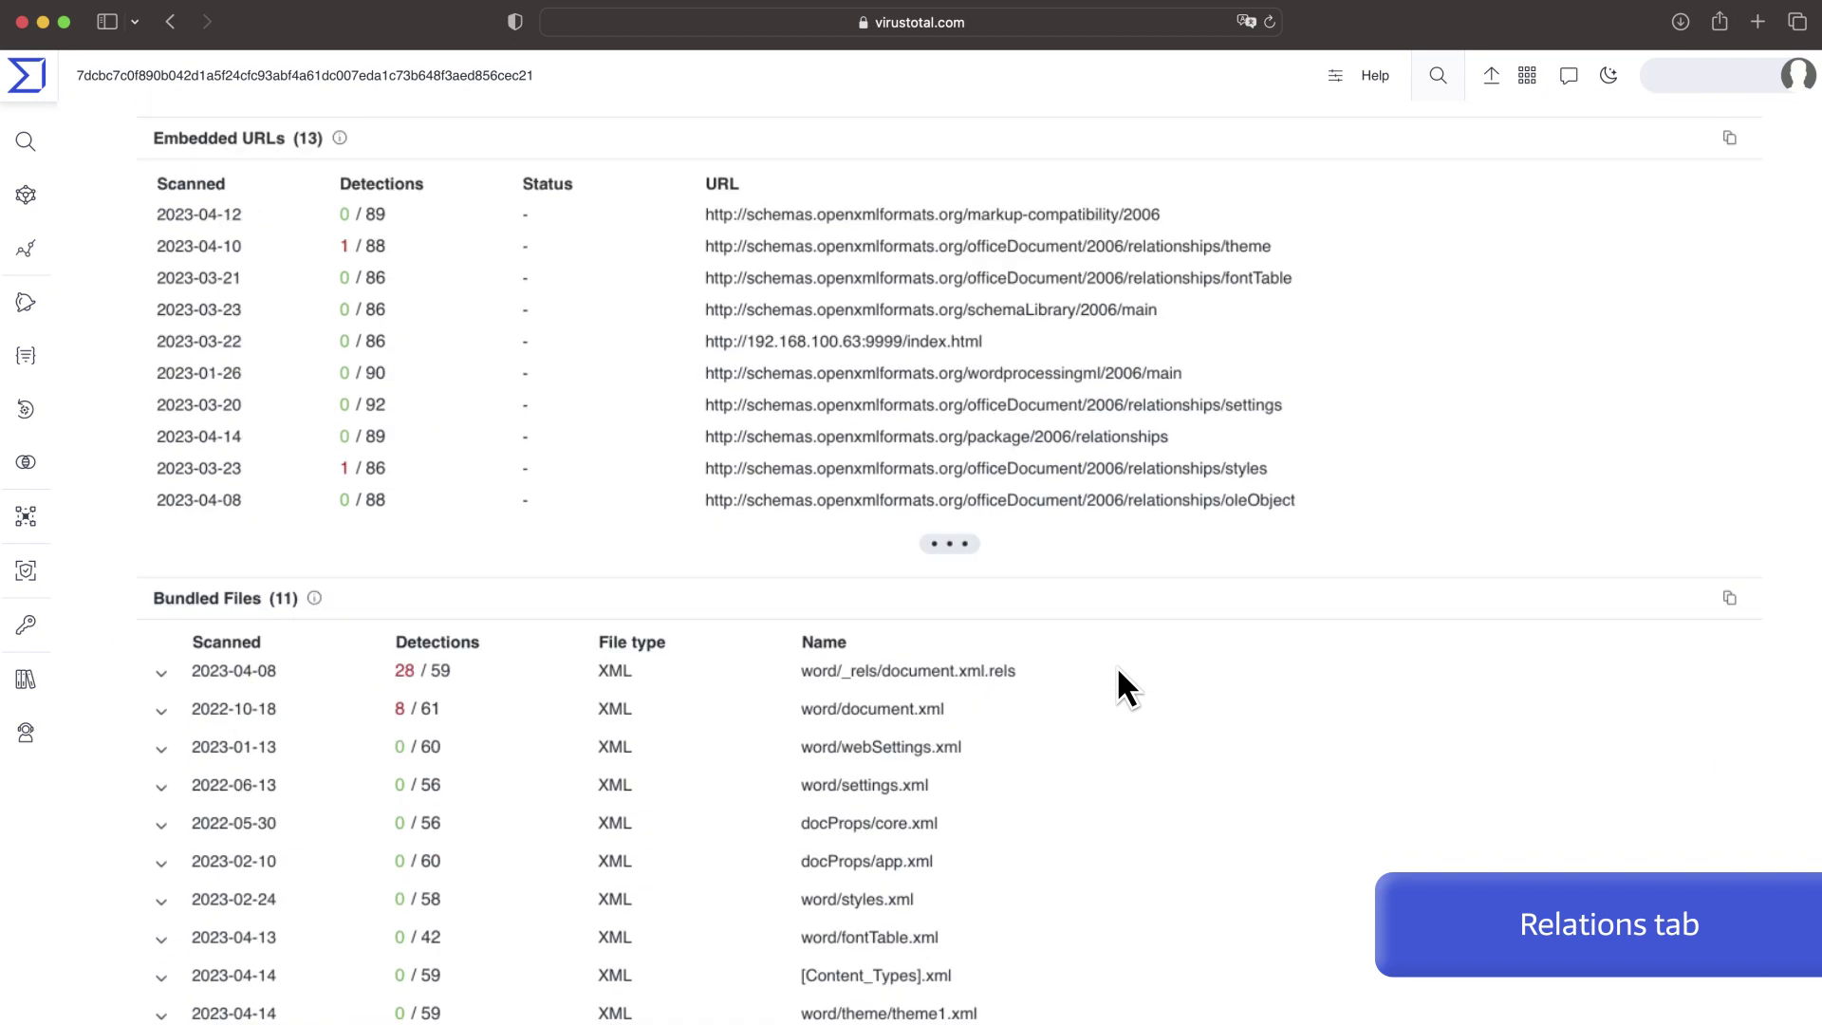
scroll(1118, 670, "down", 3)
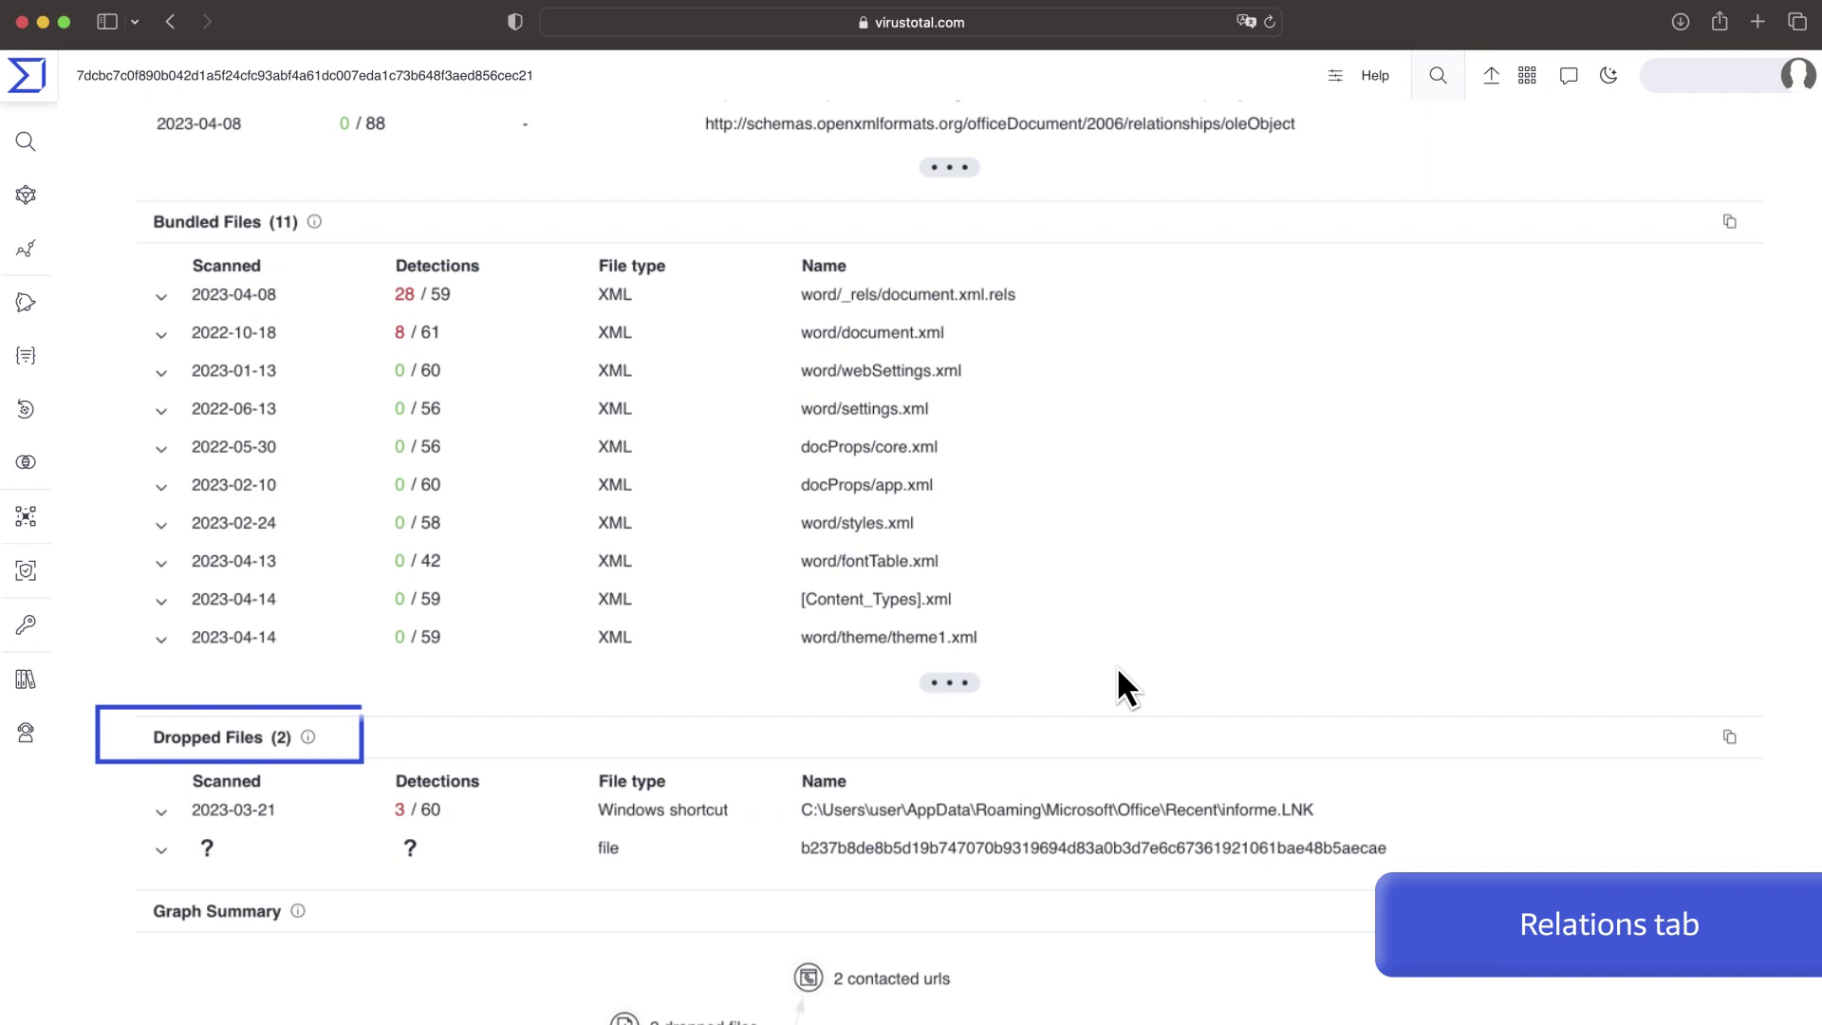
scroll(1116, 664, "up", 15)
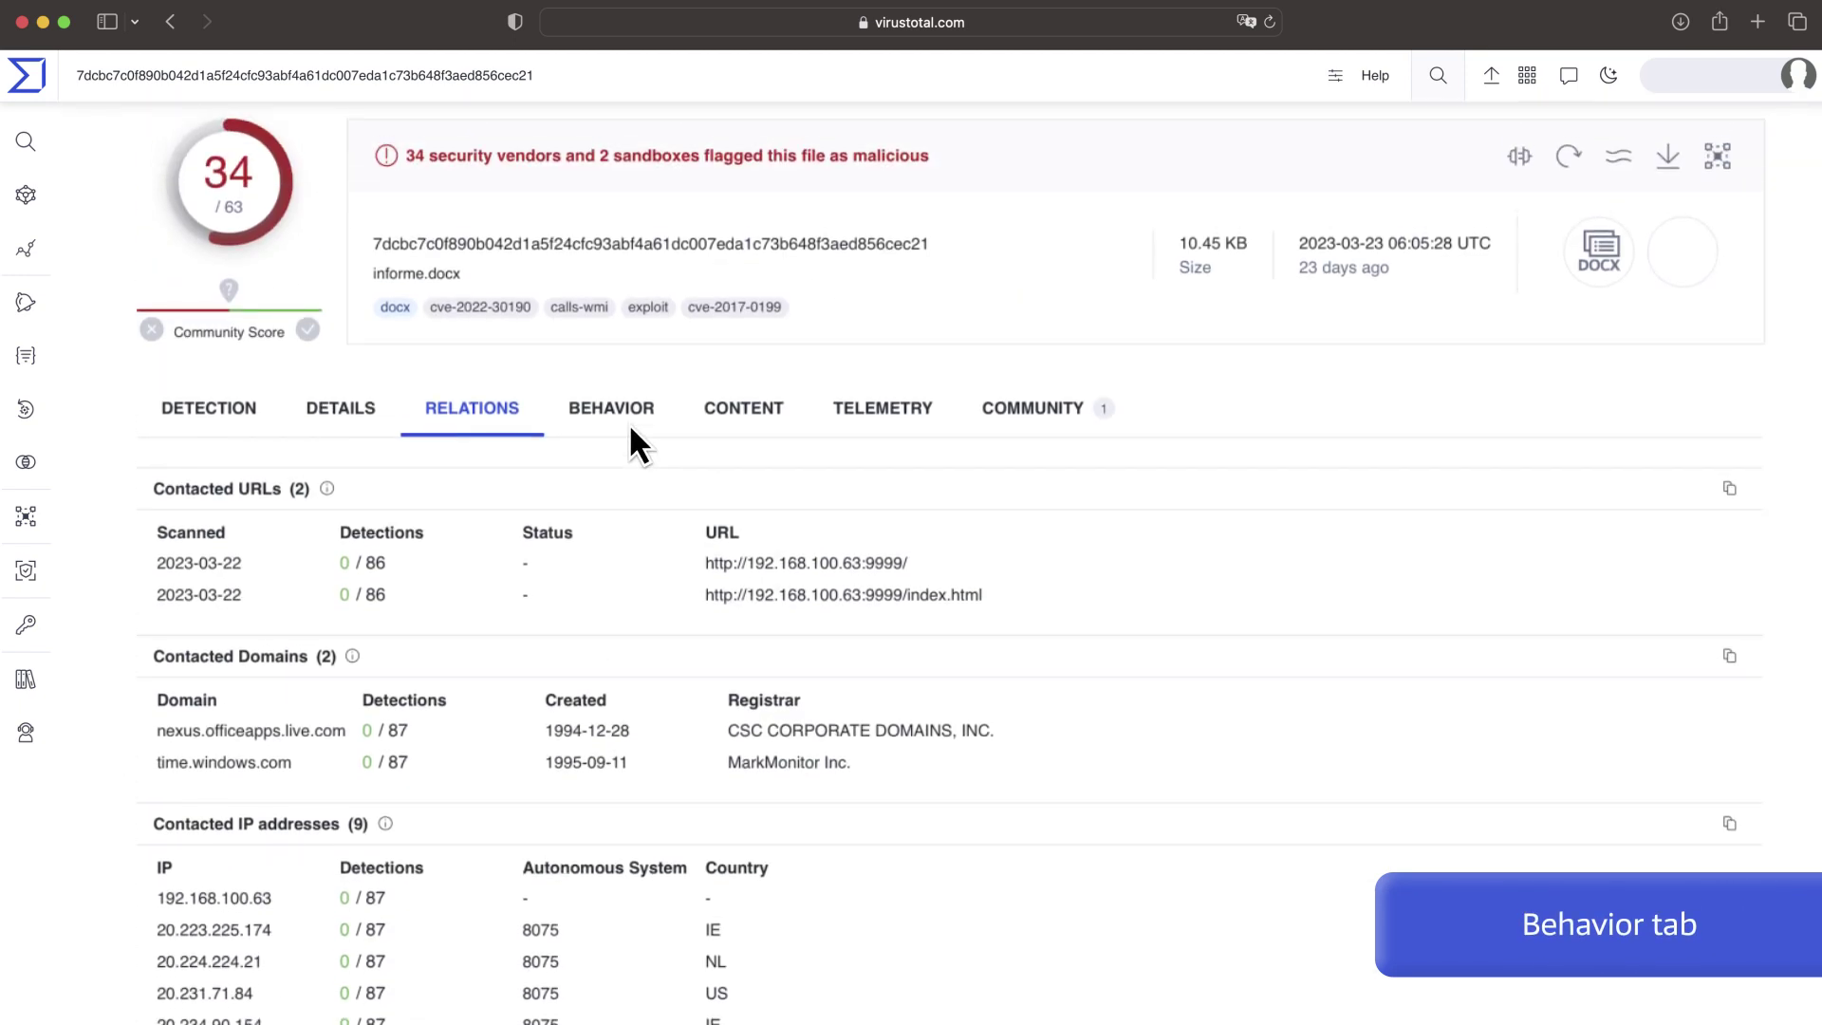
Review the sandbox behaviour results for informe.docx.
left_click(628, 423)
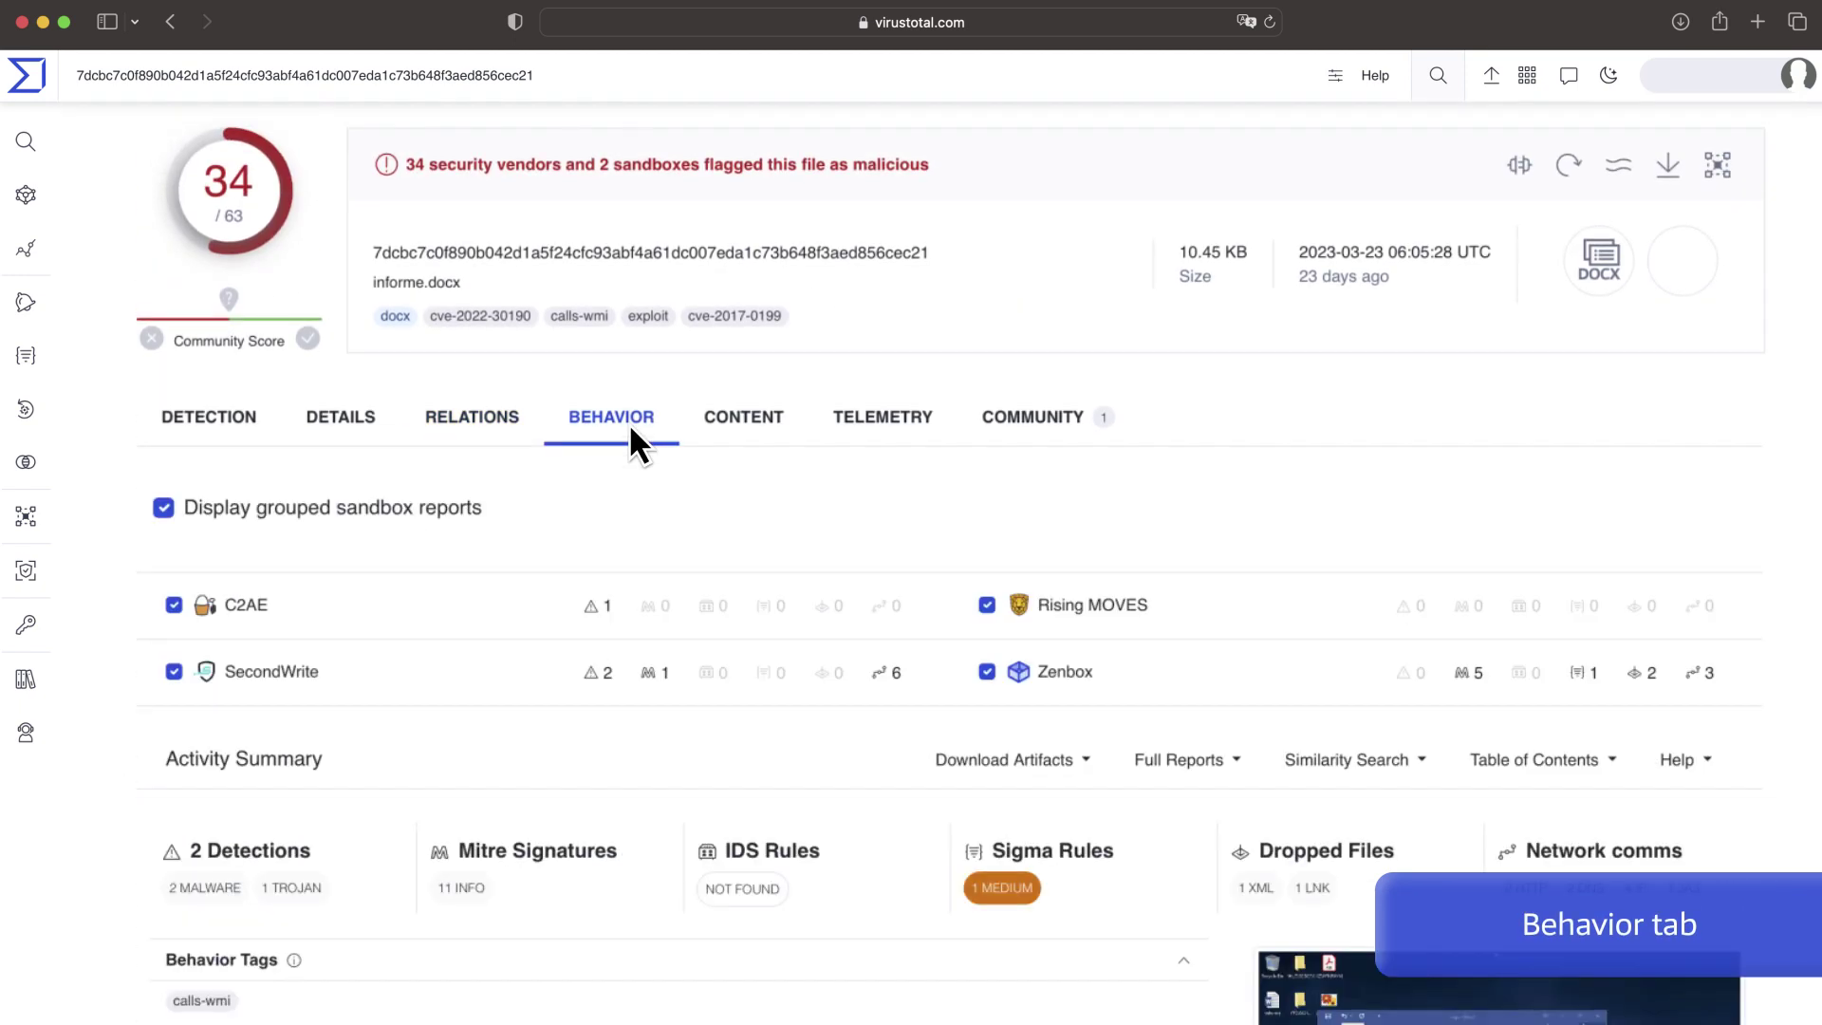
scroll(628, 423, "down", 7)
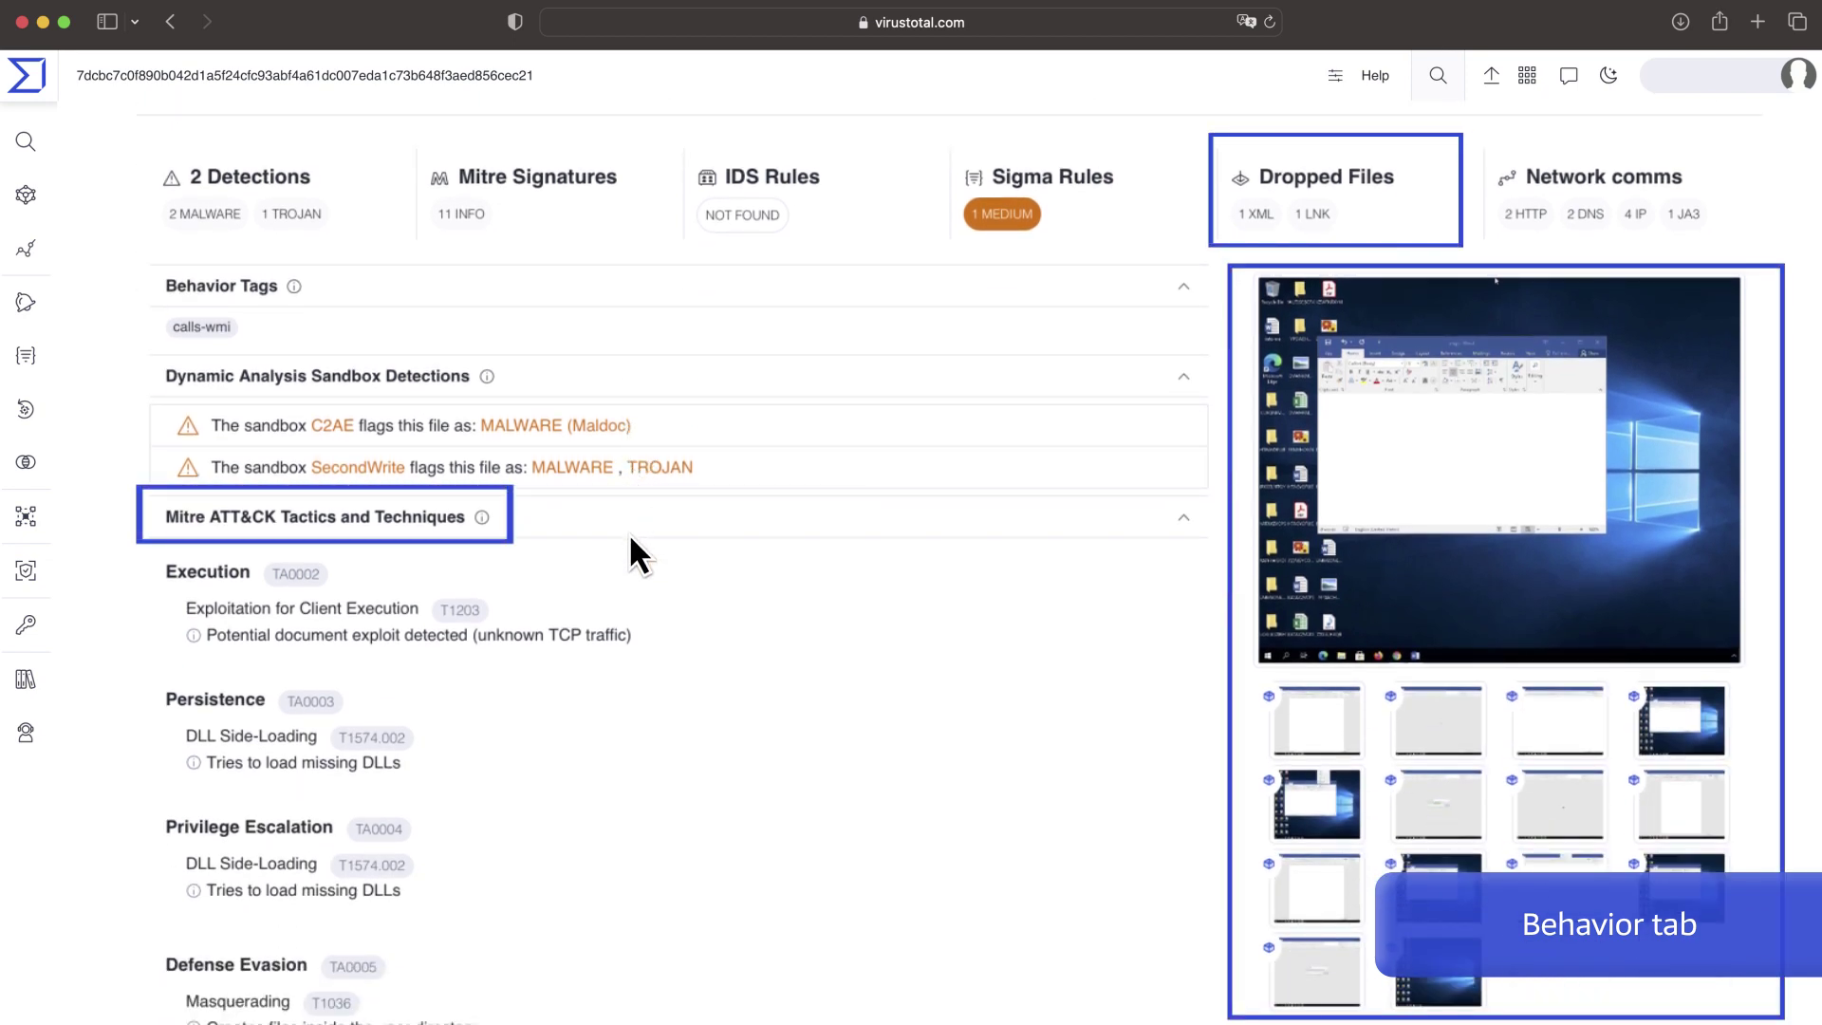
scroll(634, 527, "up", 6)
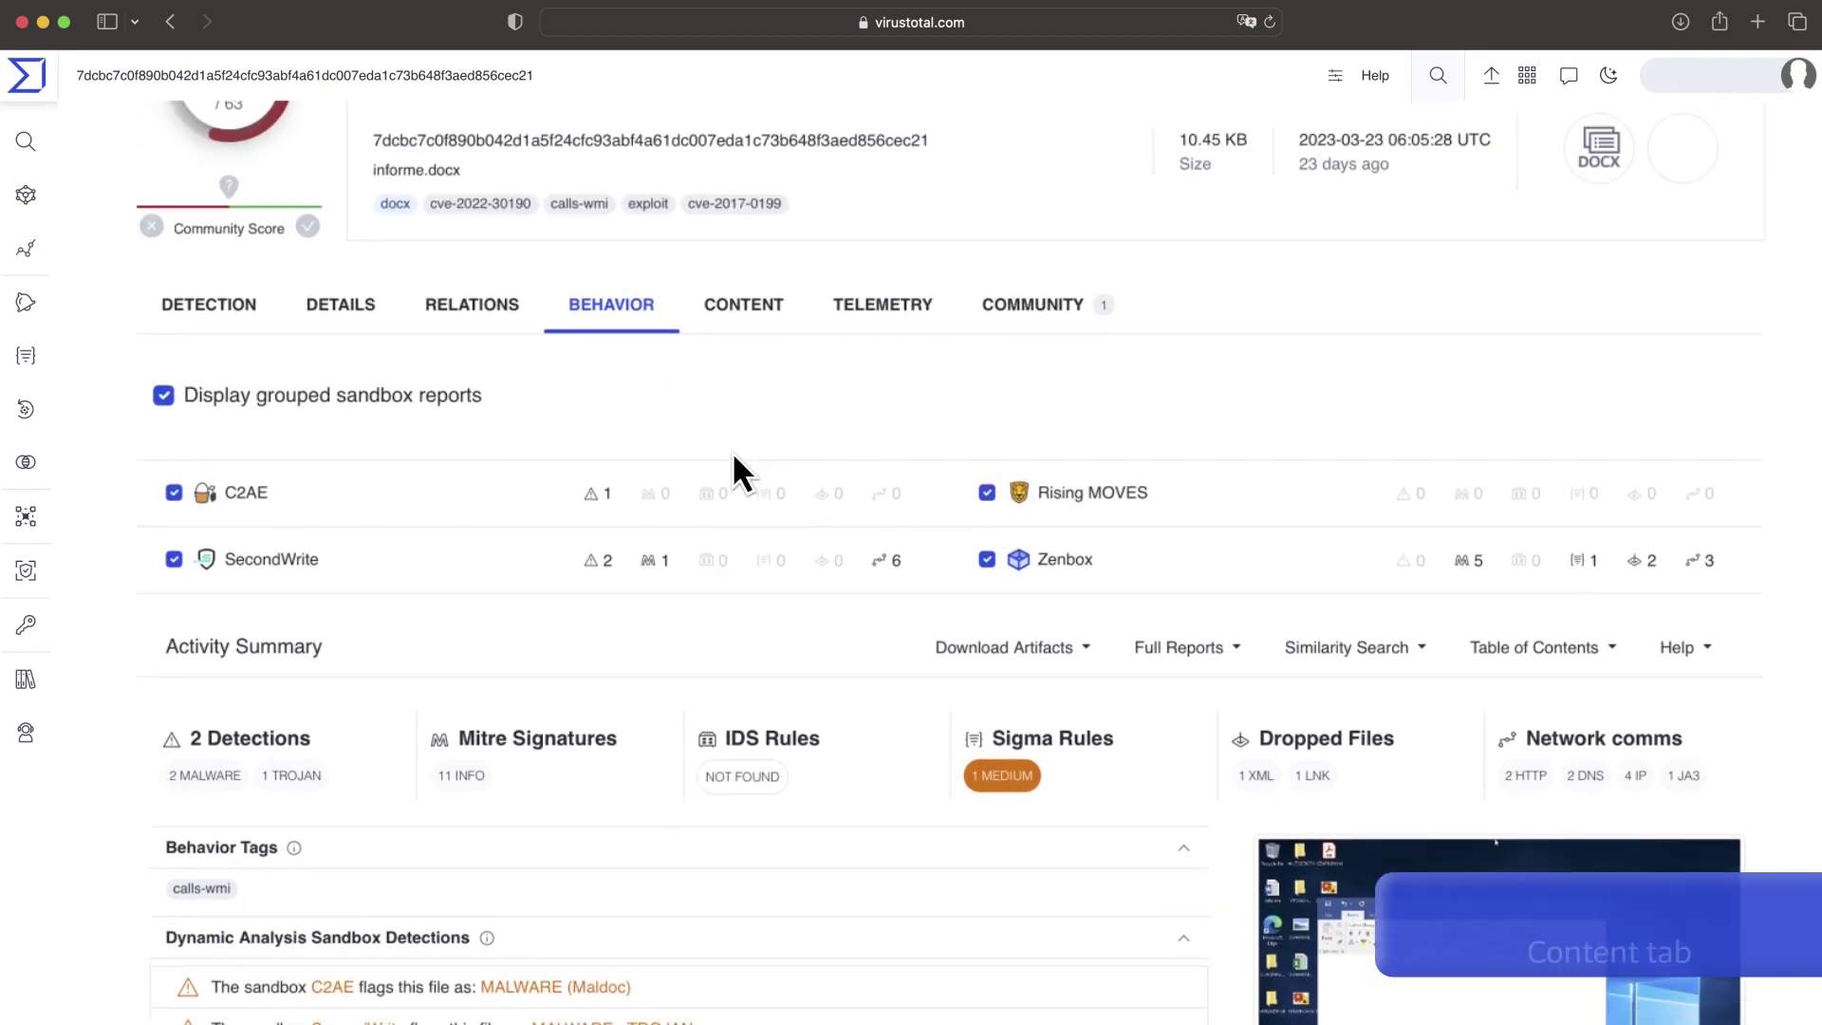
Check the file's strings, hex and preview, then its telemetry: one submission from PY on 2023-03-21.
left_click(764, 423)
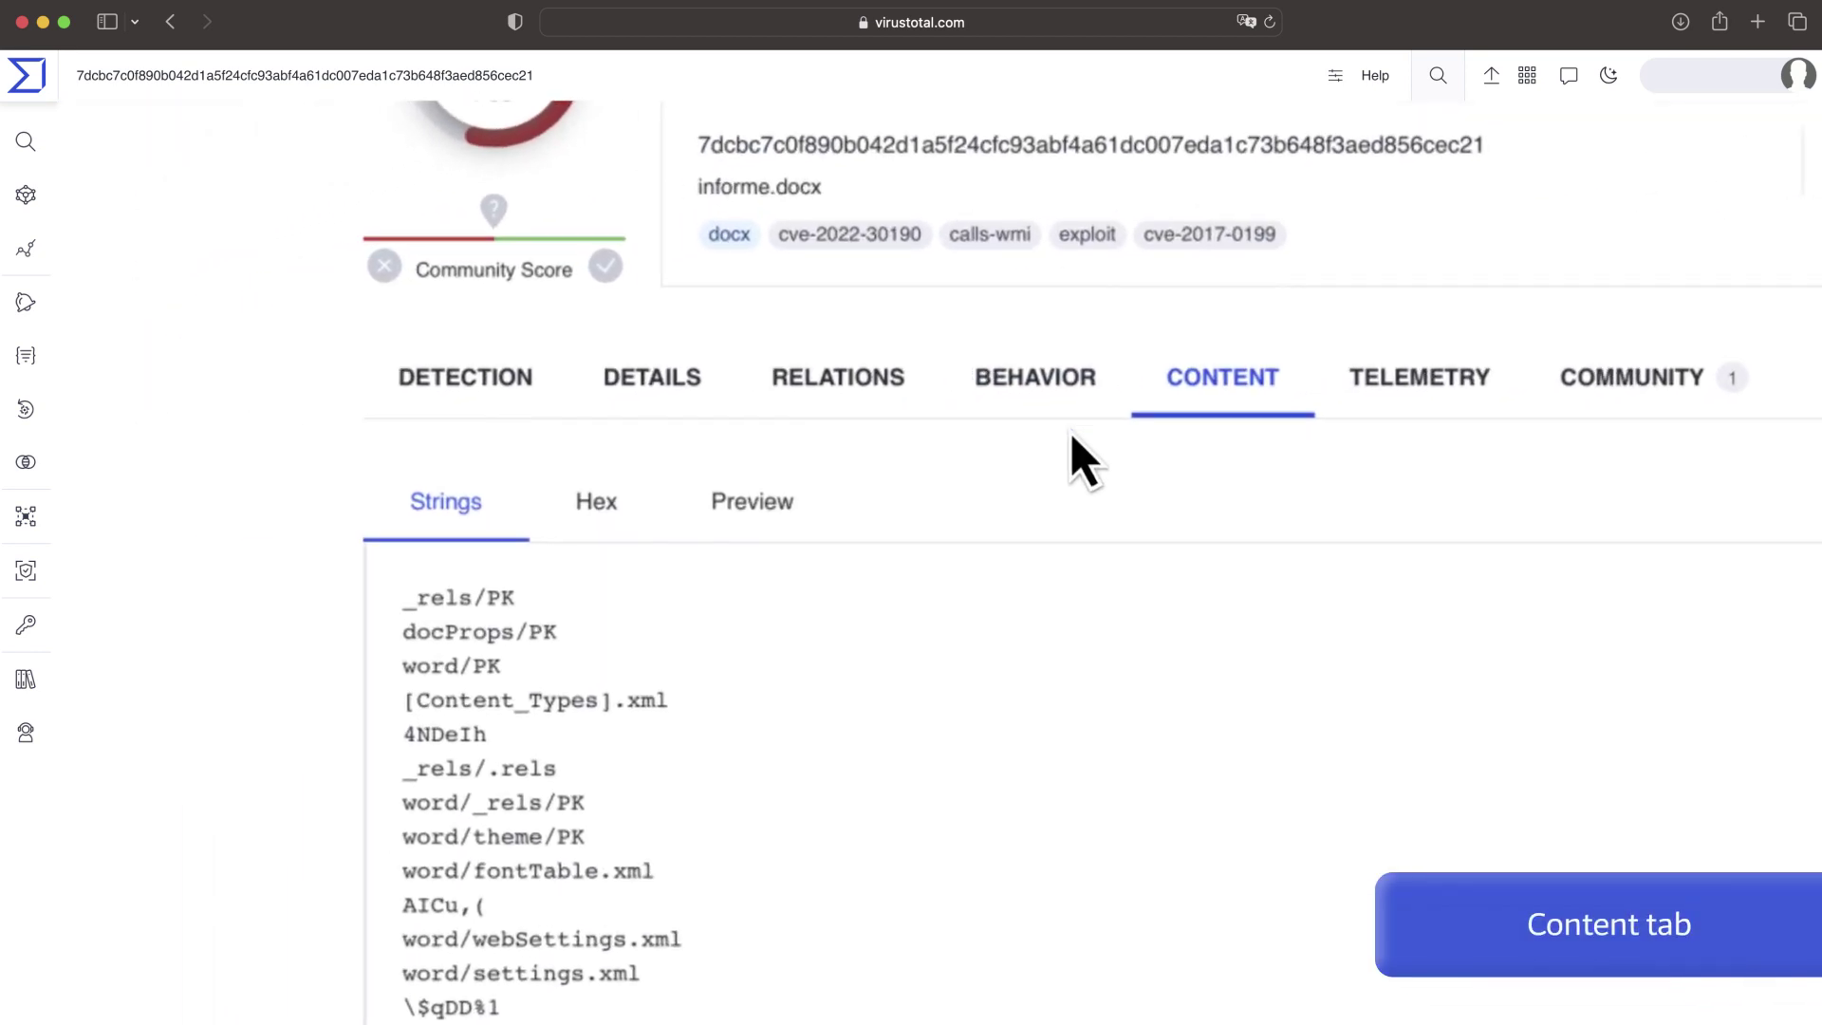
left_click(622, 531)
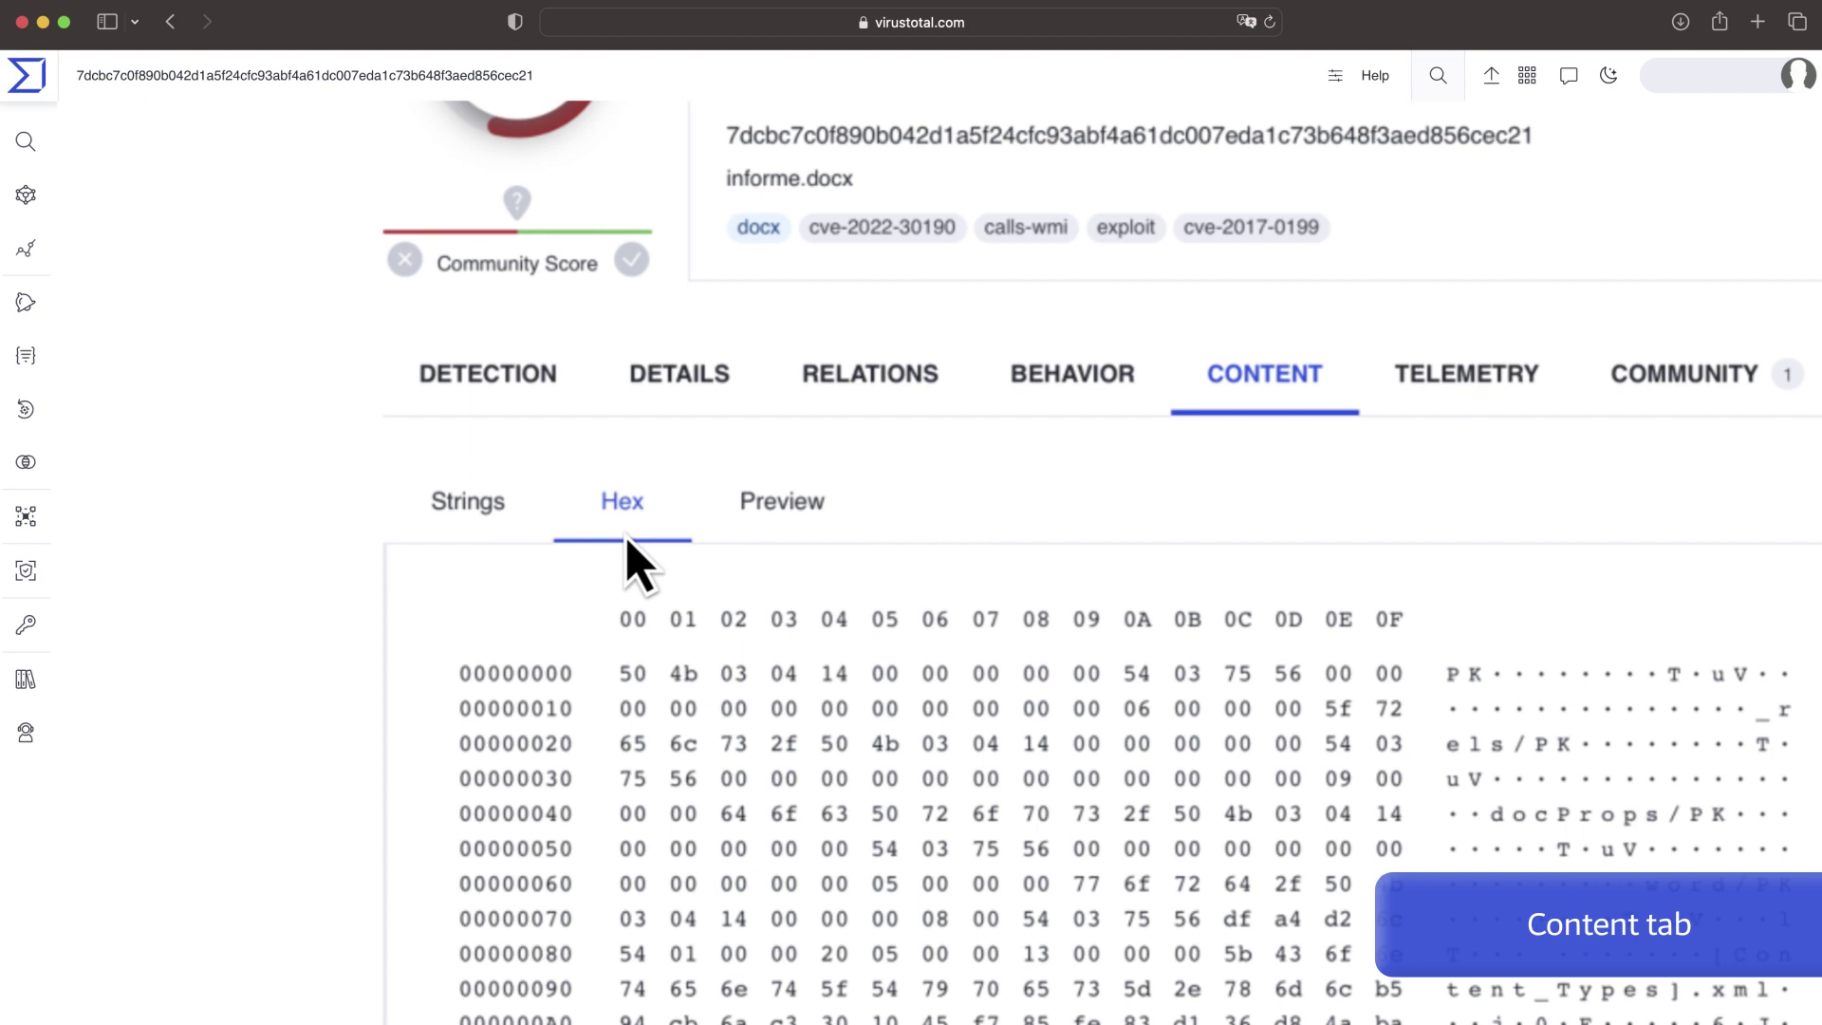
left_click(797, 539)
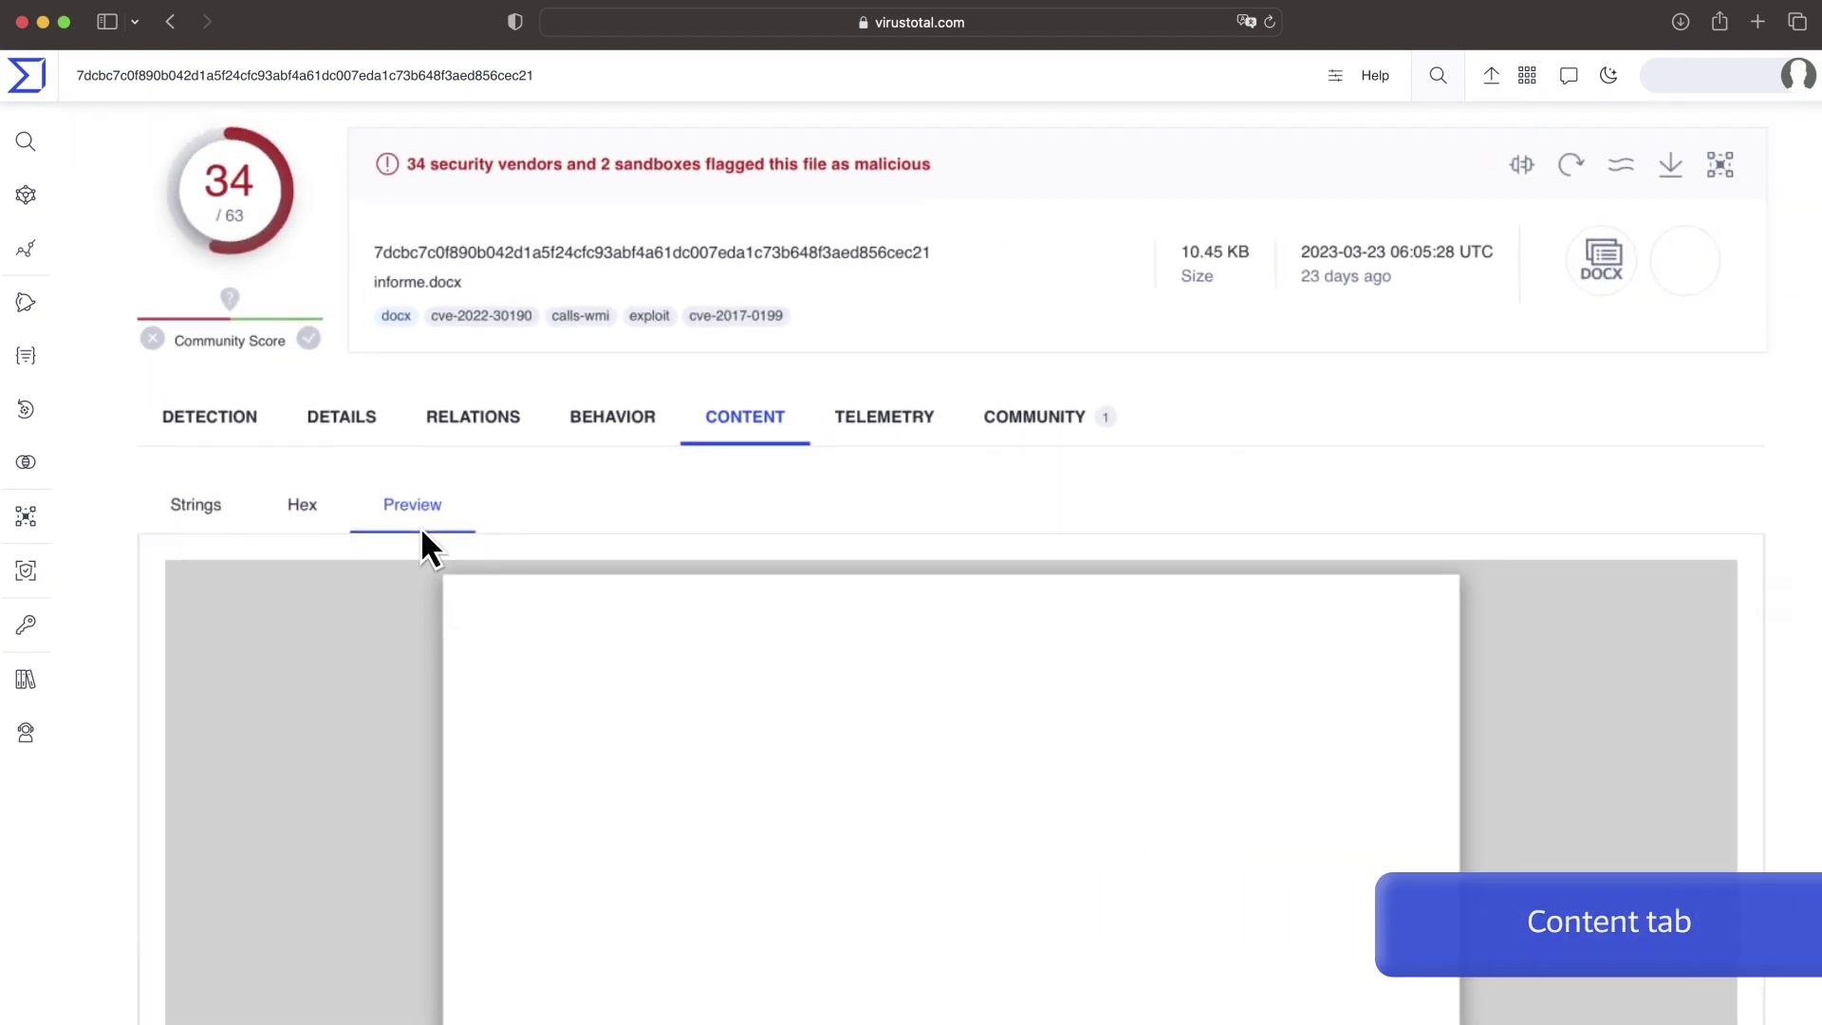
left_click(867, 448)
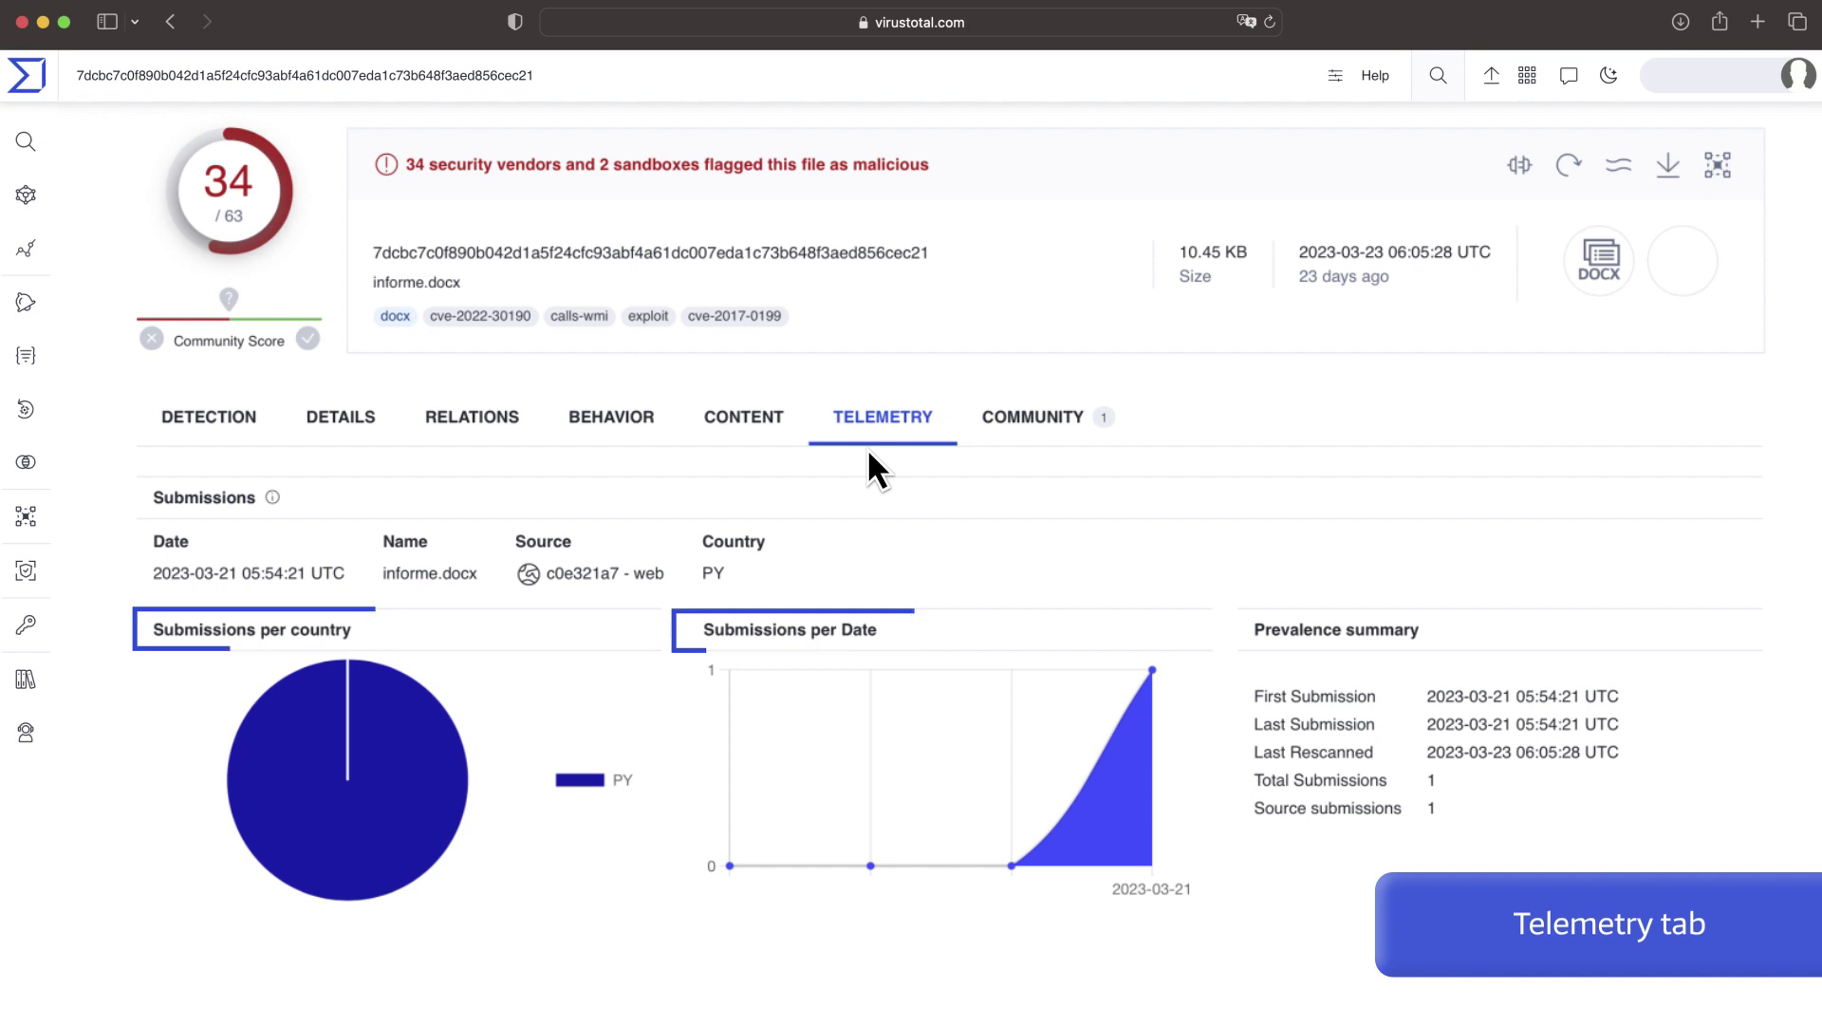
Read the Community tab's THOR YARA comment about Follina on informe.docx.
left_click(1040, 451)
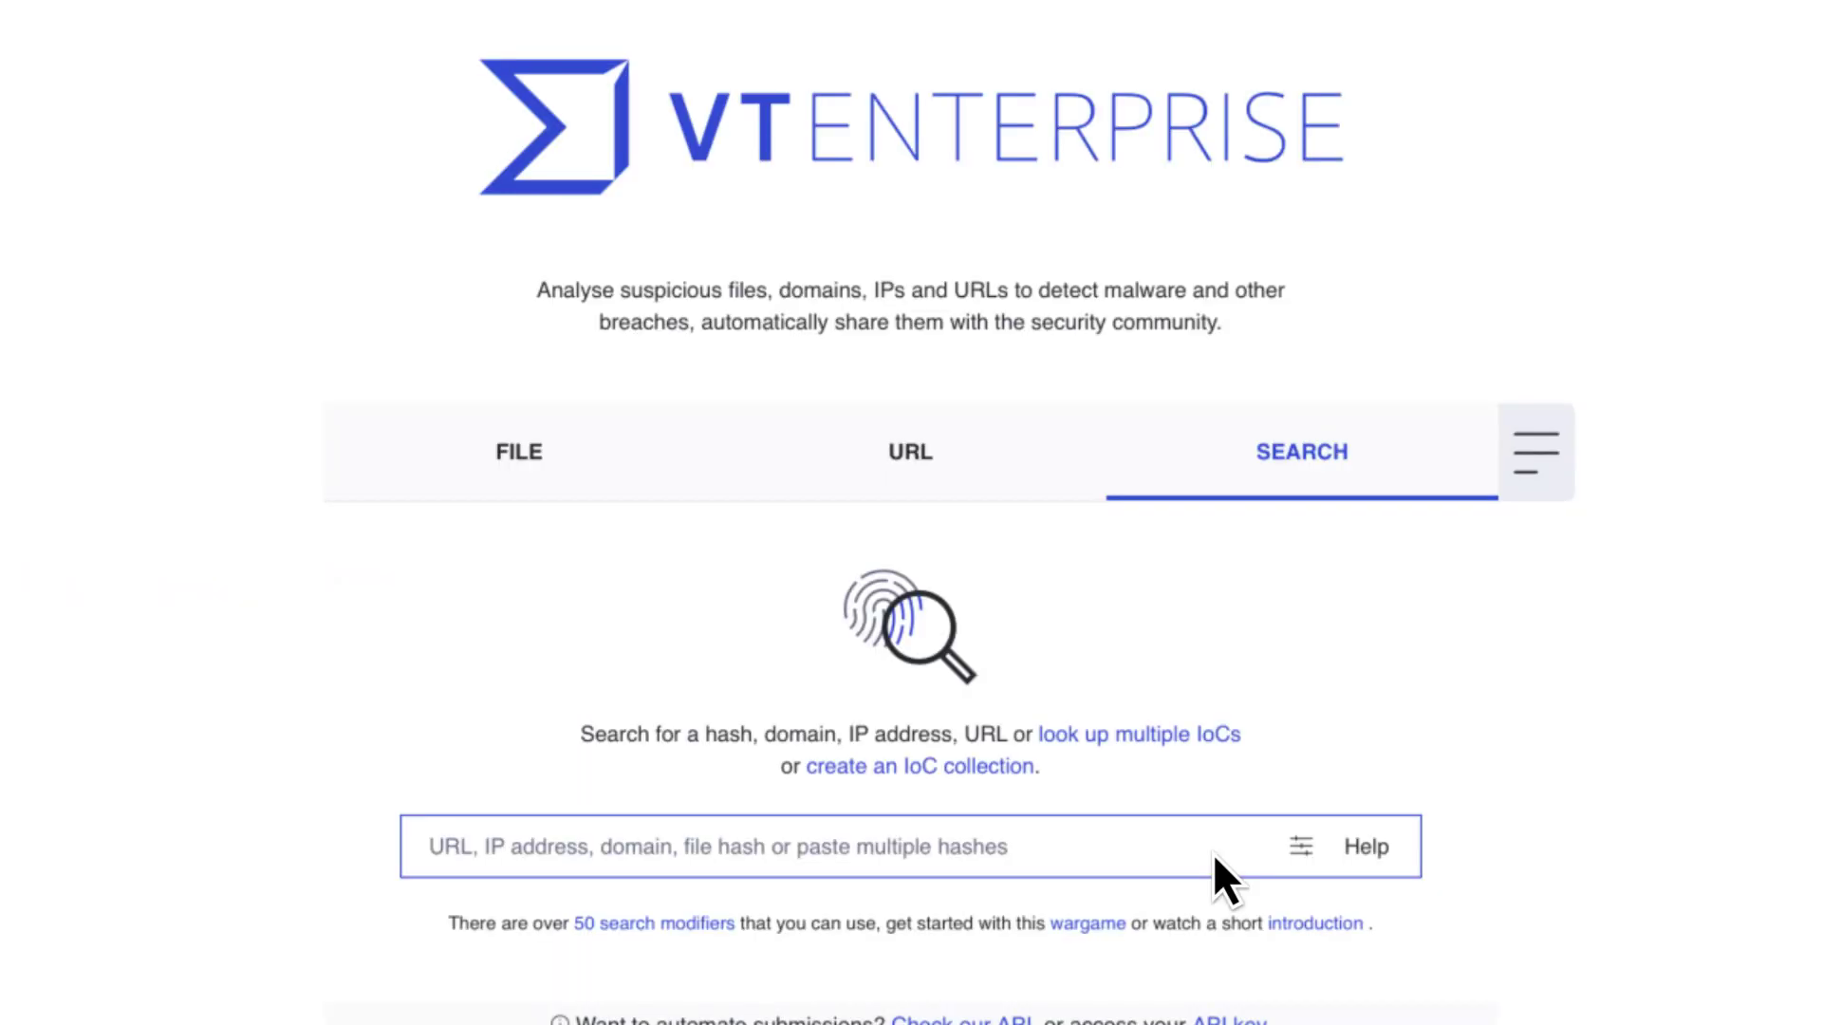
Load reports for FACTURA PENDIENTE.msg (20/60) and an APK flagged only by McAfee-GW-Edition.
type("a56bd817463198ba6e843bd119a9d24c1ca0b41d0e3108921f9ad6b5f4e725eb")
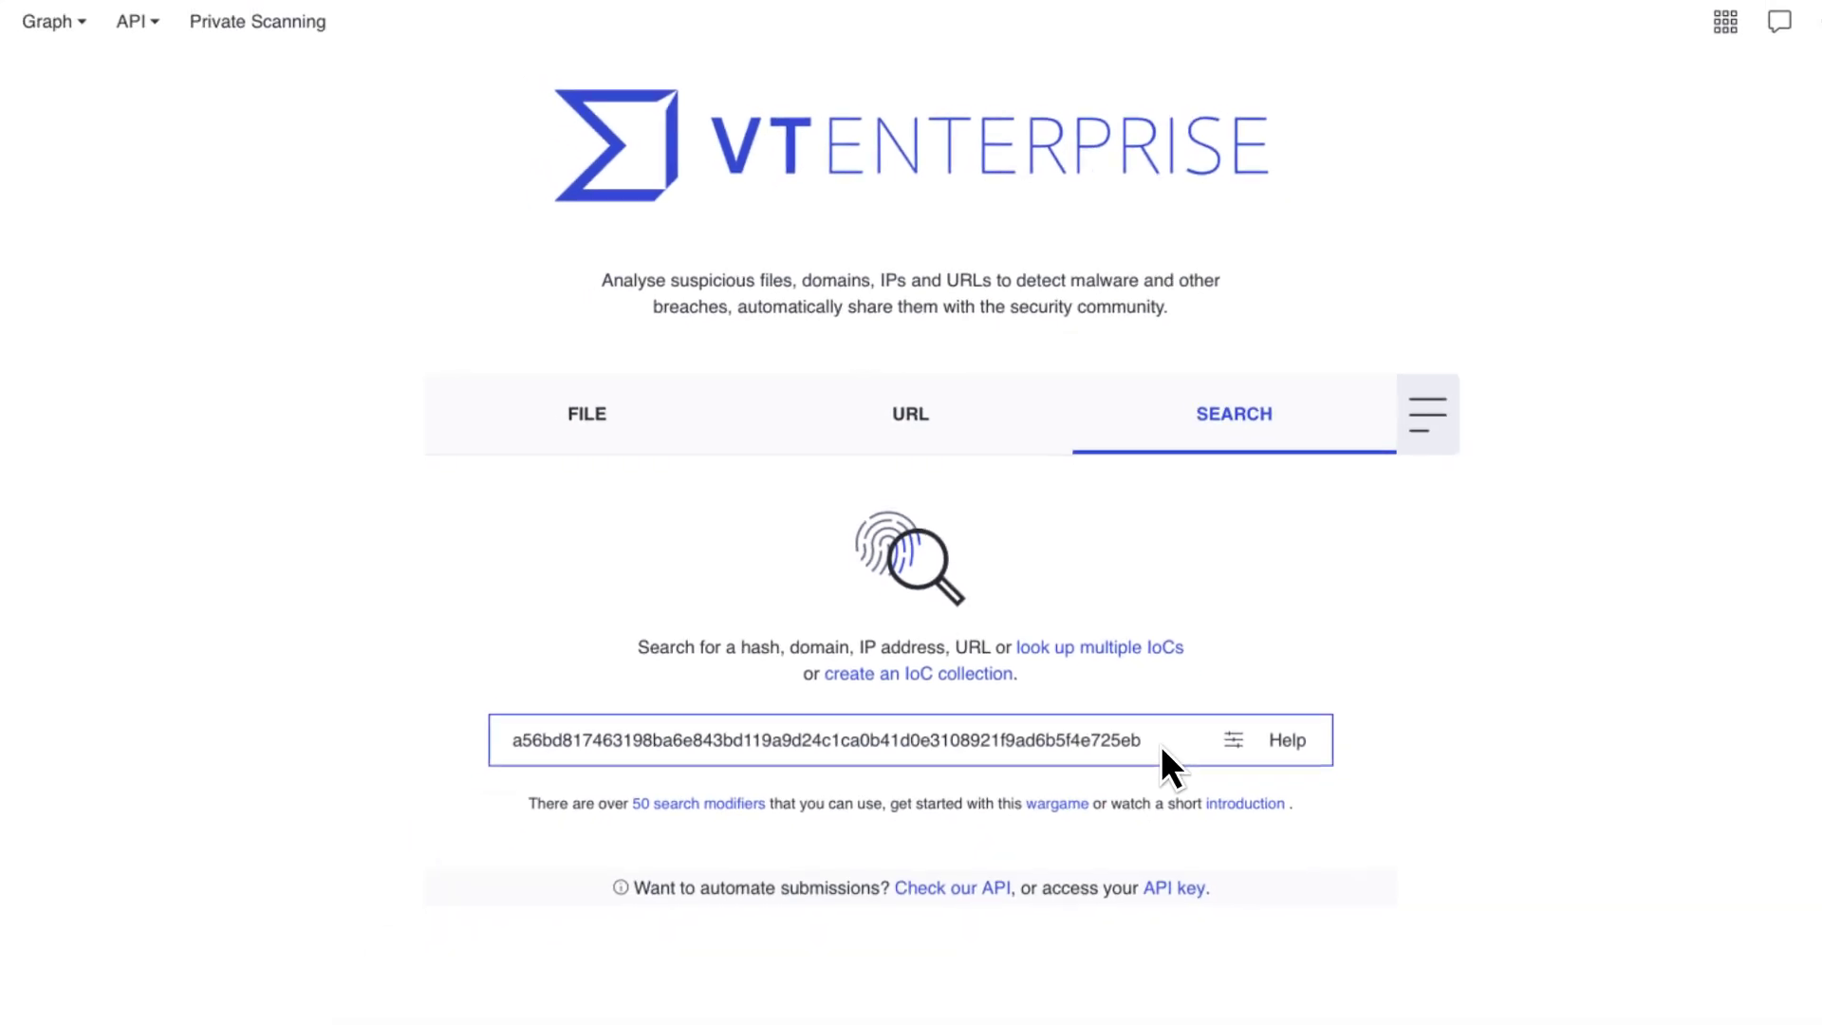
key("Return")
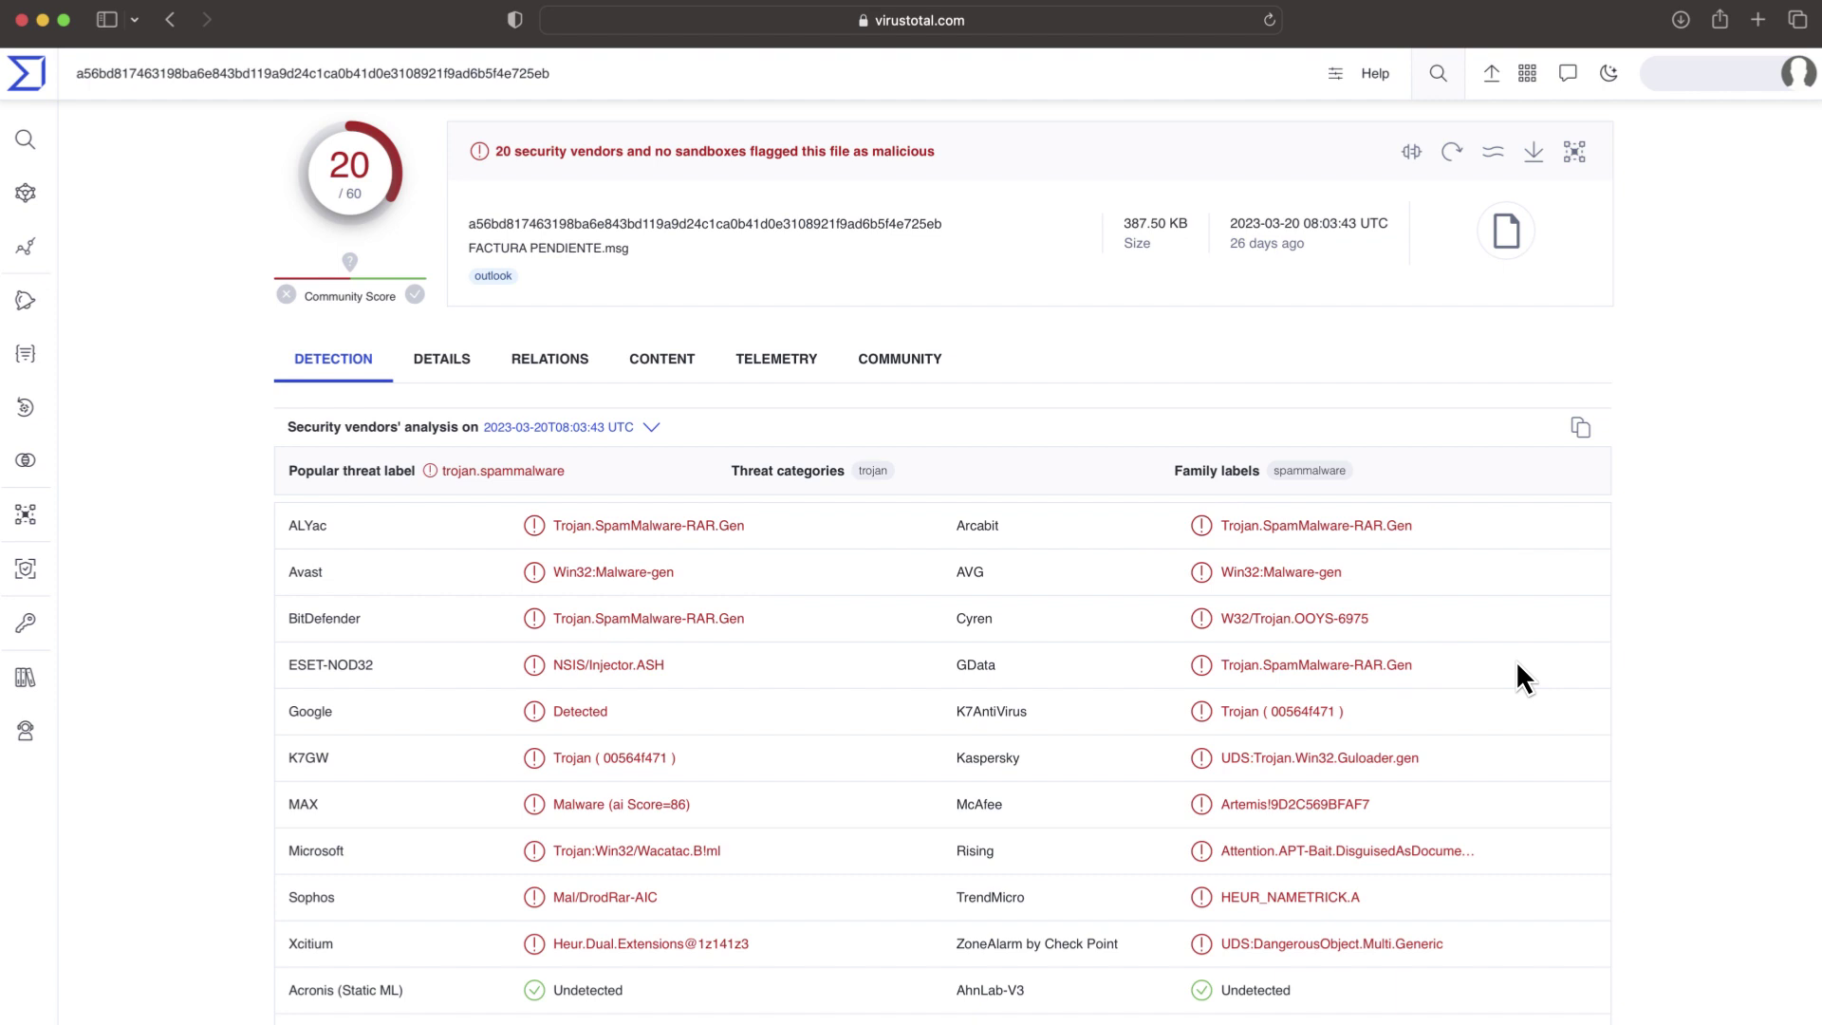
left_click(697, 67)
type("e08d934b3092ff6d451233190f7564c642ec5a788ec71b99efa8da9fe0f083a3")
key("Return")
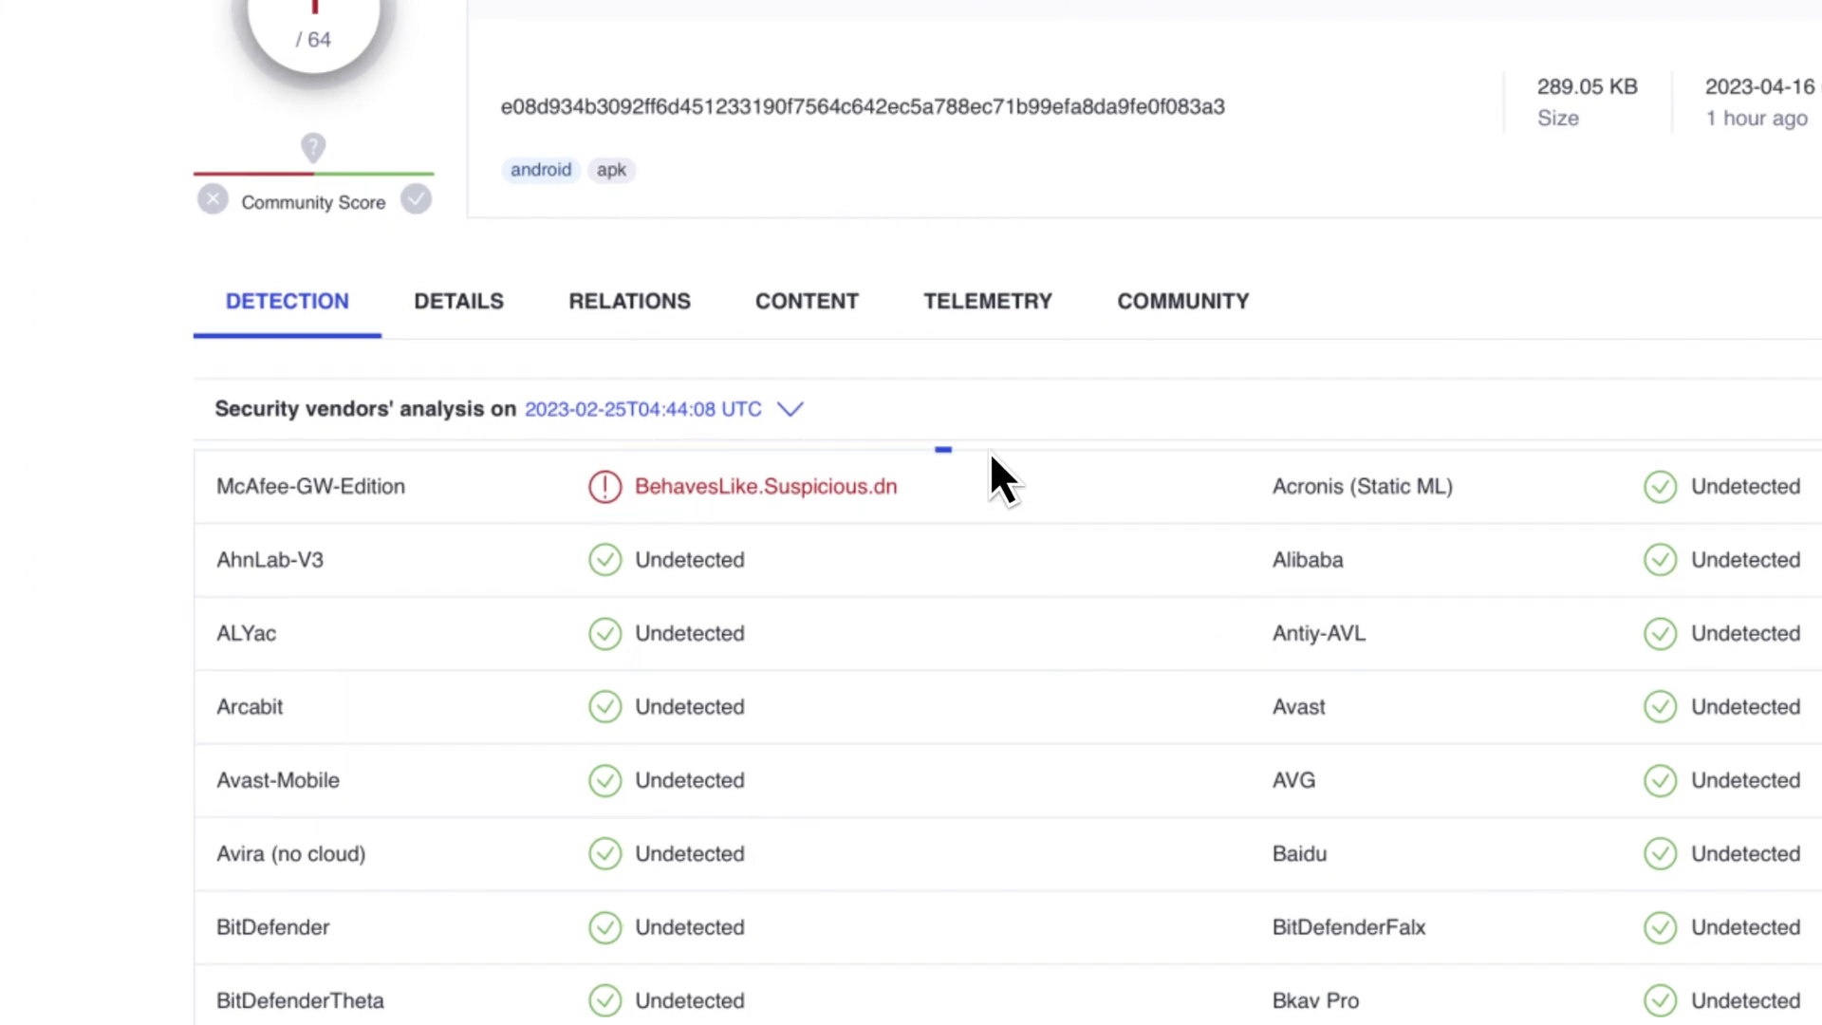
Look up the AMMYY_Admin.exe hash and review its vendor detections.
left_click(696, 67)
type("8aac92e1f7ea5510d97fa42cd56444ab0df1529f8595d4f312baeb19c98724ce")
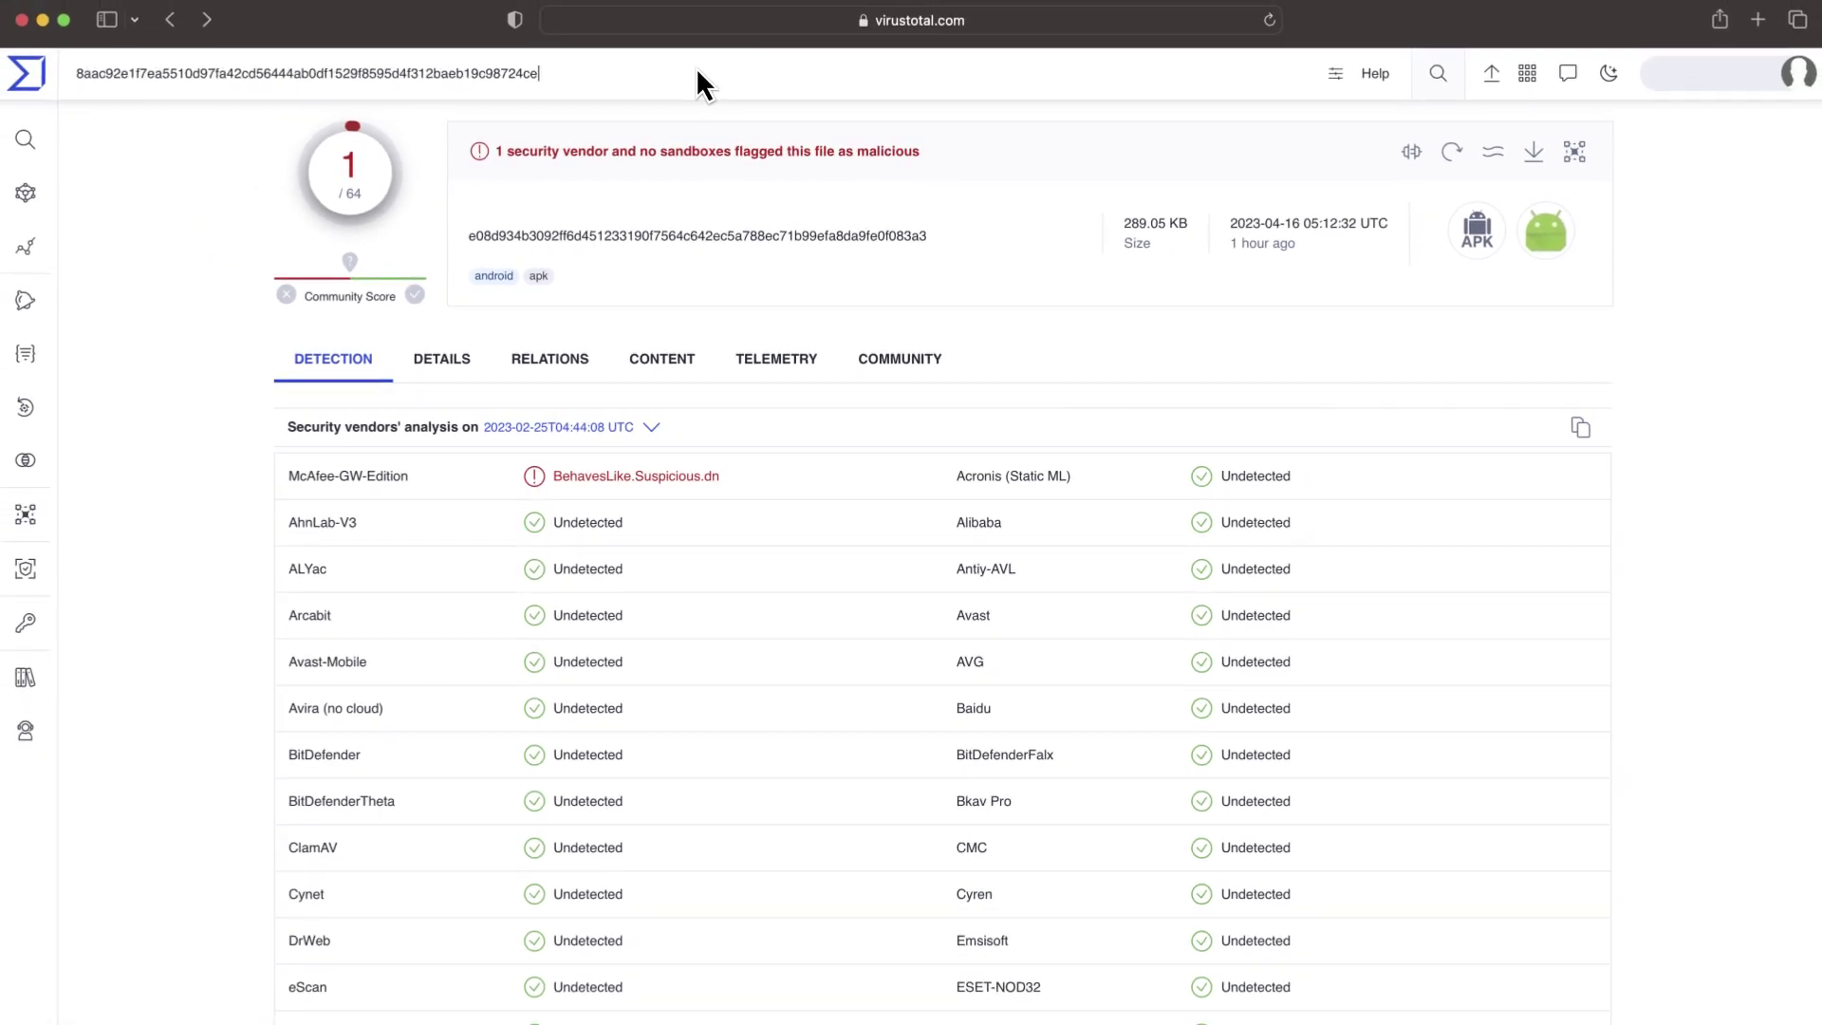
key("Return")
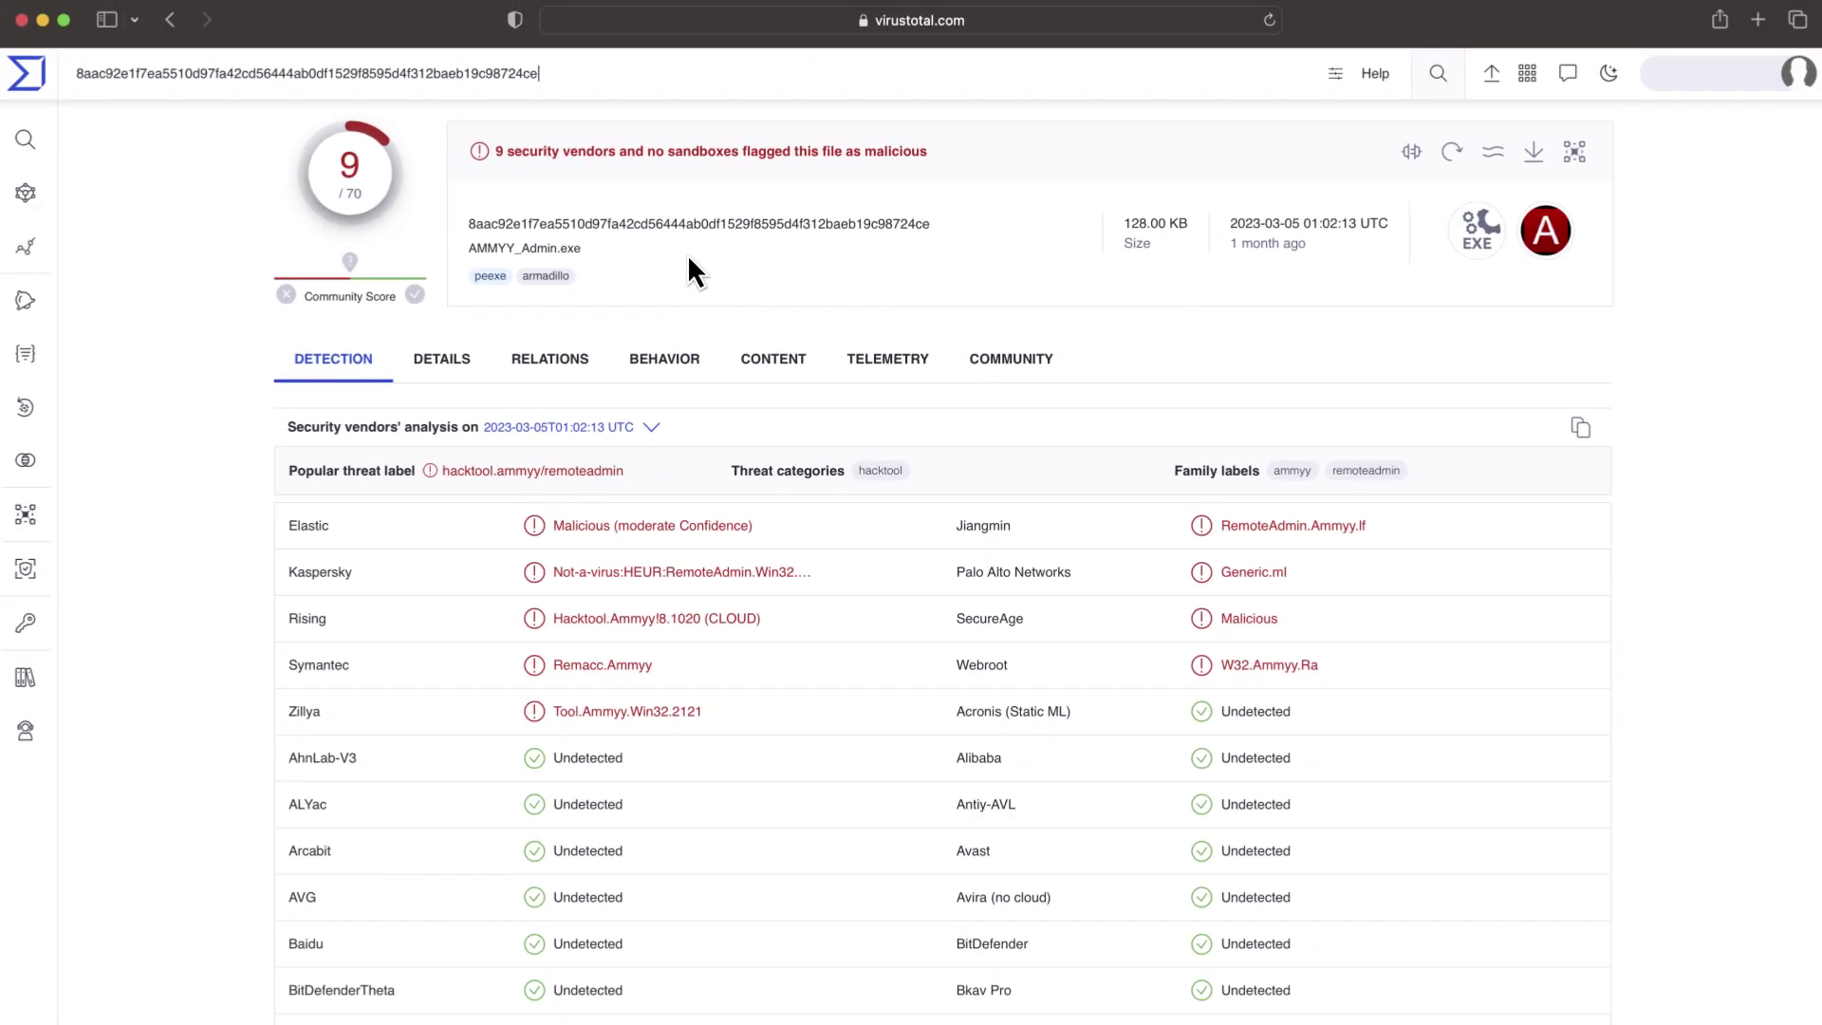
Replace the search with the psexesvc.exe hash and show its 1/70 report's community information.
key("super+a")
type("6a6a9aa6ed43eb3f857392459c7b05a5a0df89e00a3214d333949a561bcff368")
key("Return")
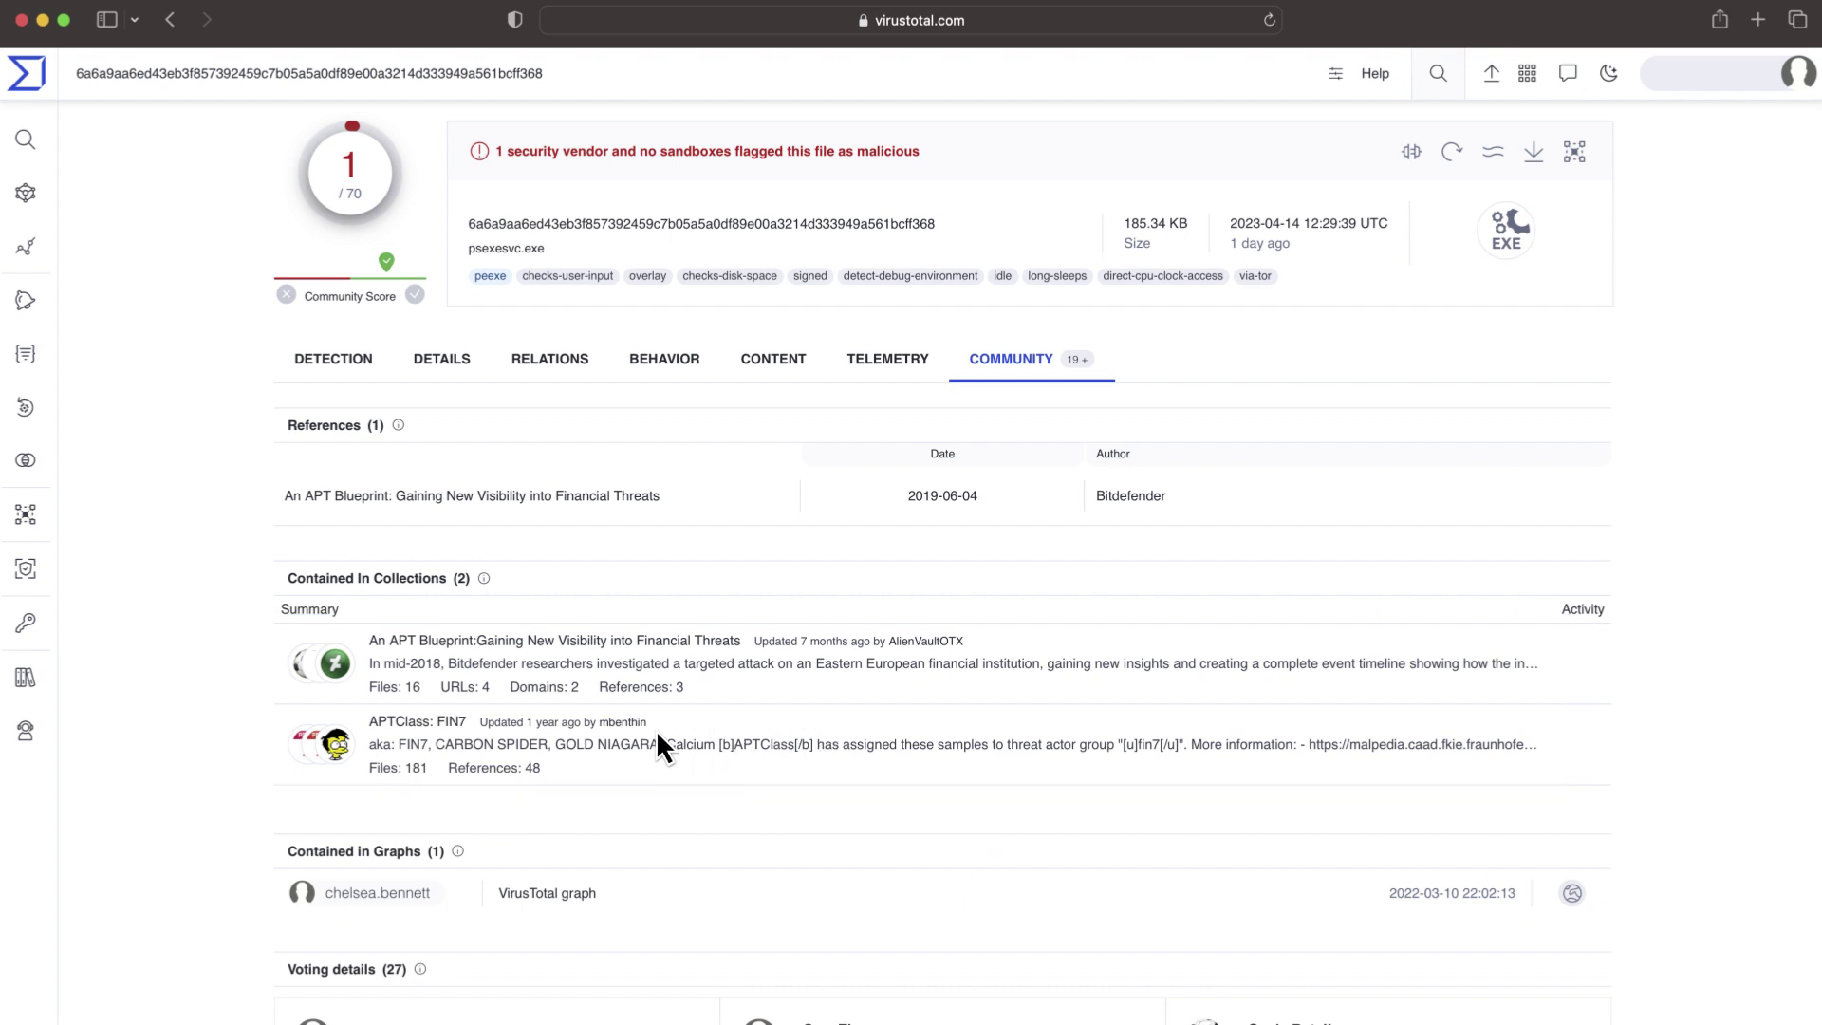
Inspect the APTClass: FIN7 collection containing psexesvc.exe.
left_click(443, 745)
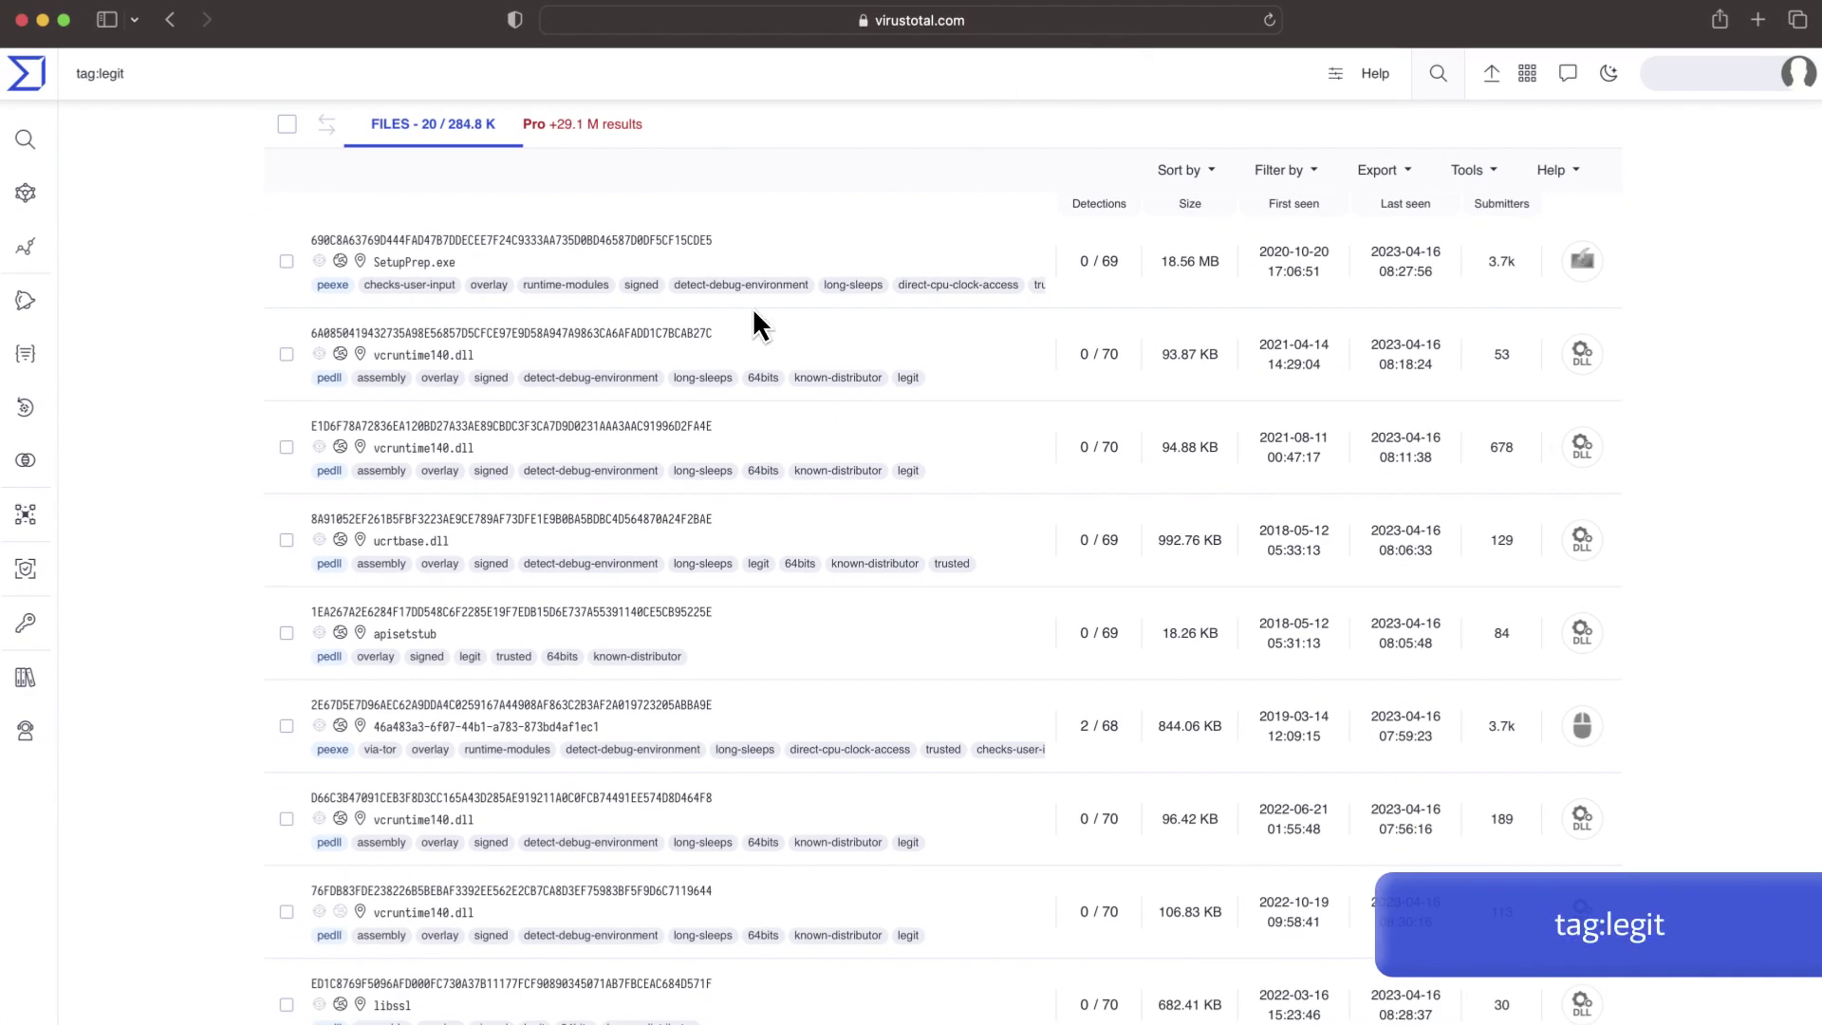
Preview the vcruntime140.dll sample, then review the 7zipInstall.exe details report.
left_click(607, 429)
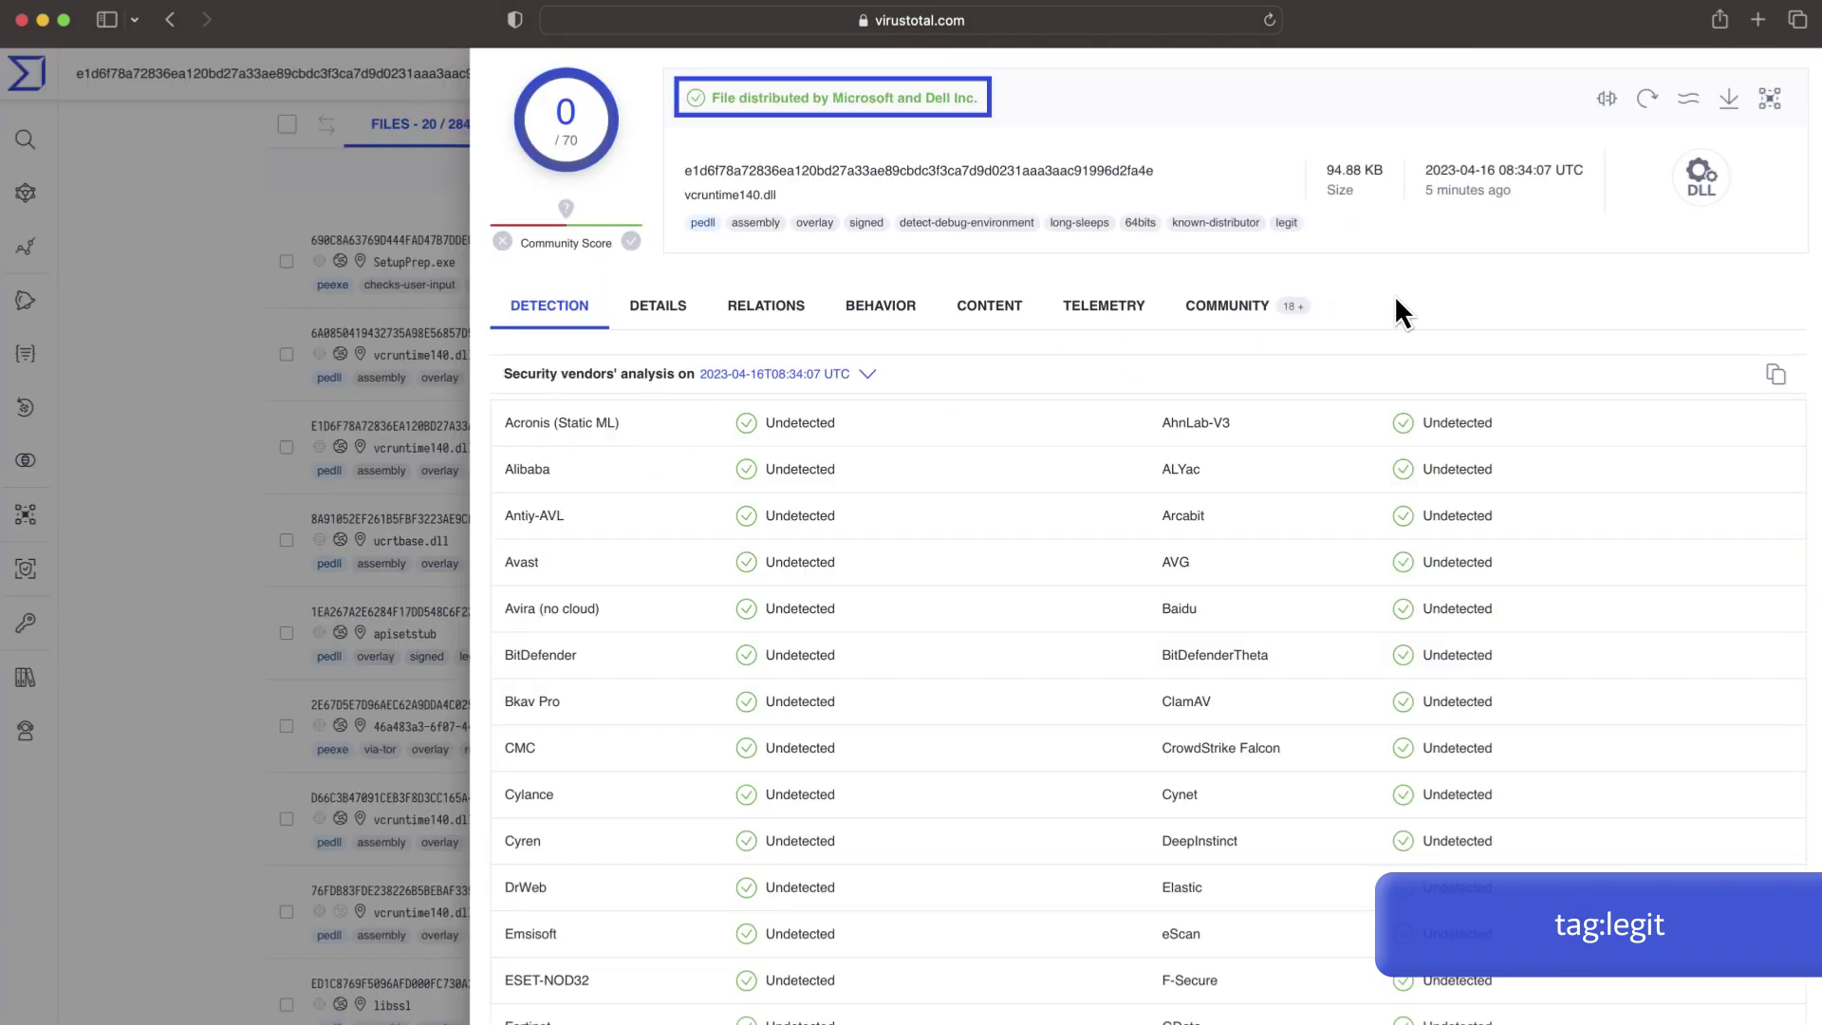
key("Escape")
left_click(1185, 20)
key("Return")
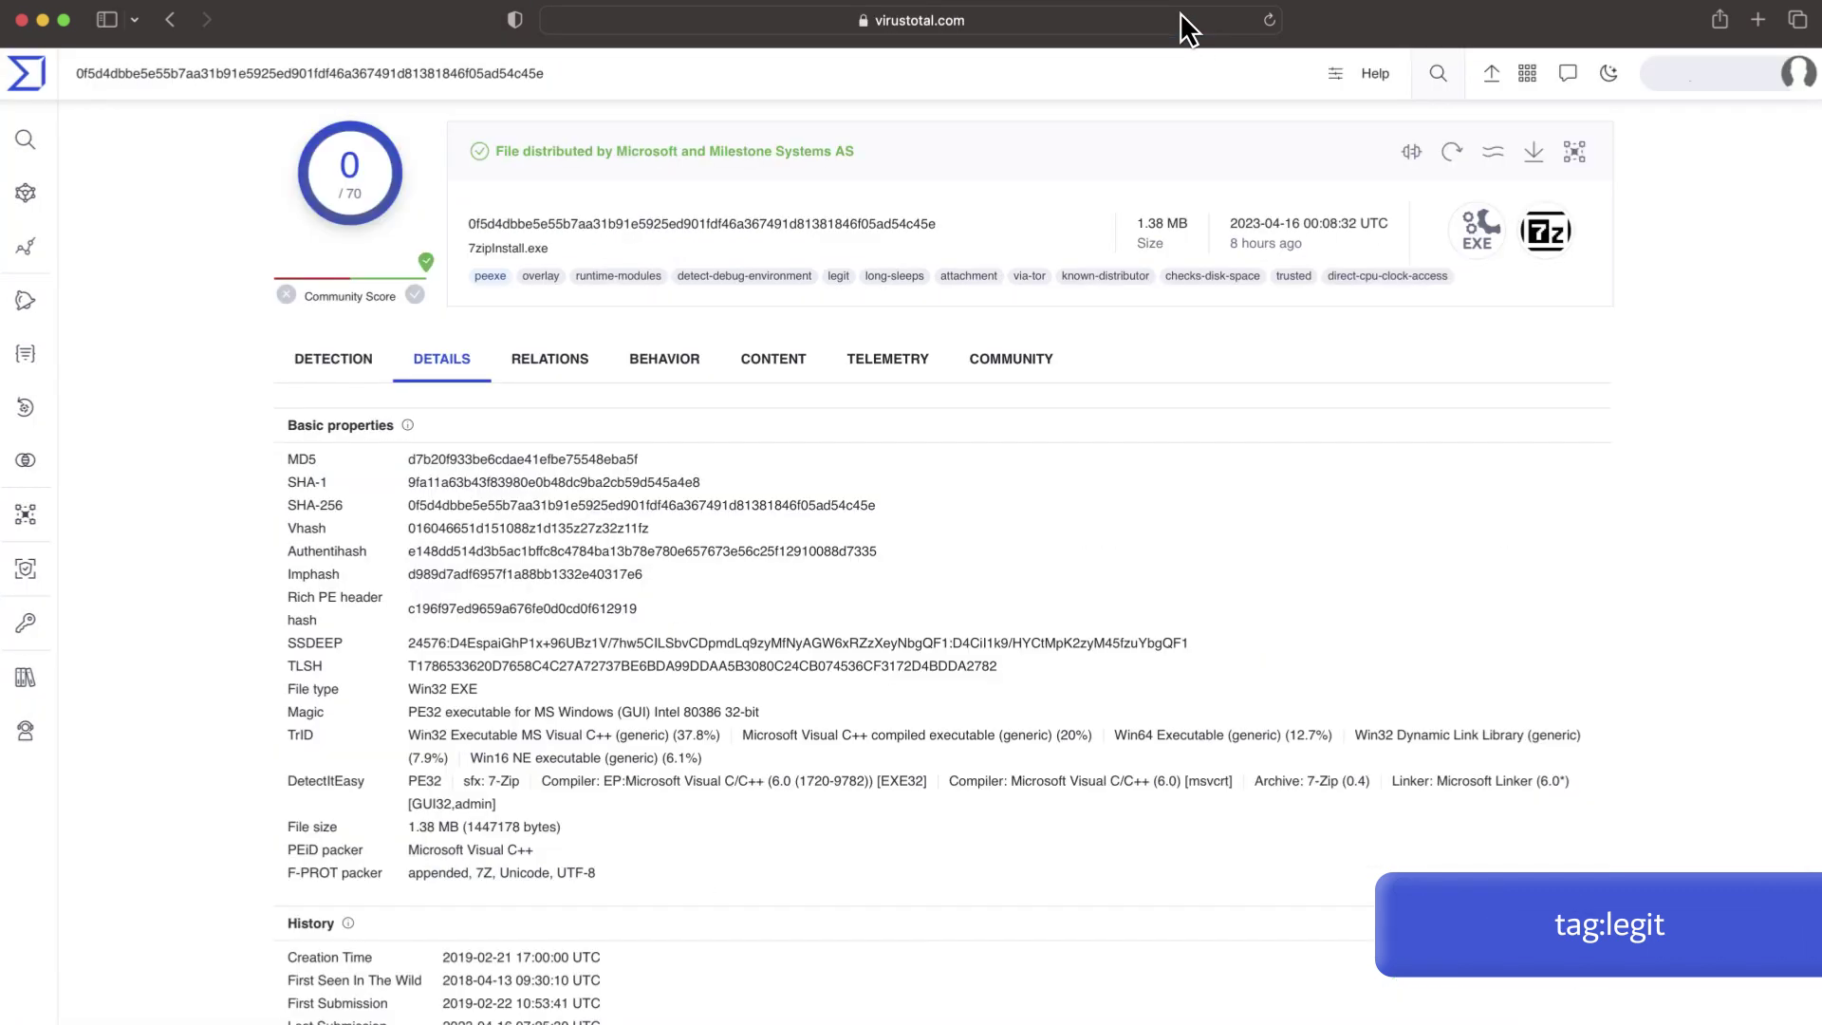
scroll(1146, 174, "down", 5)
Review the apisetstub details, then load the tag:exploit search results (234.4K files).
left_click(1214, 29)
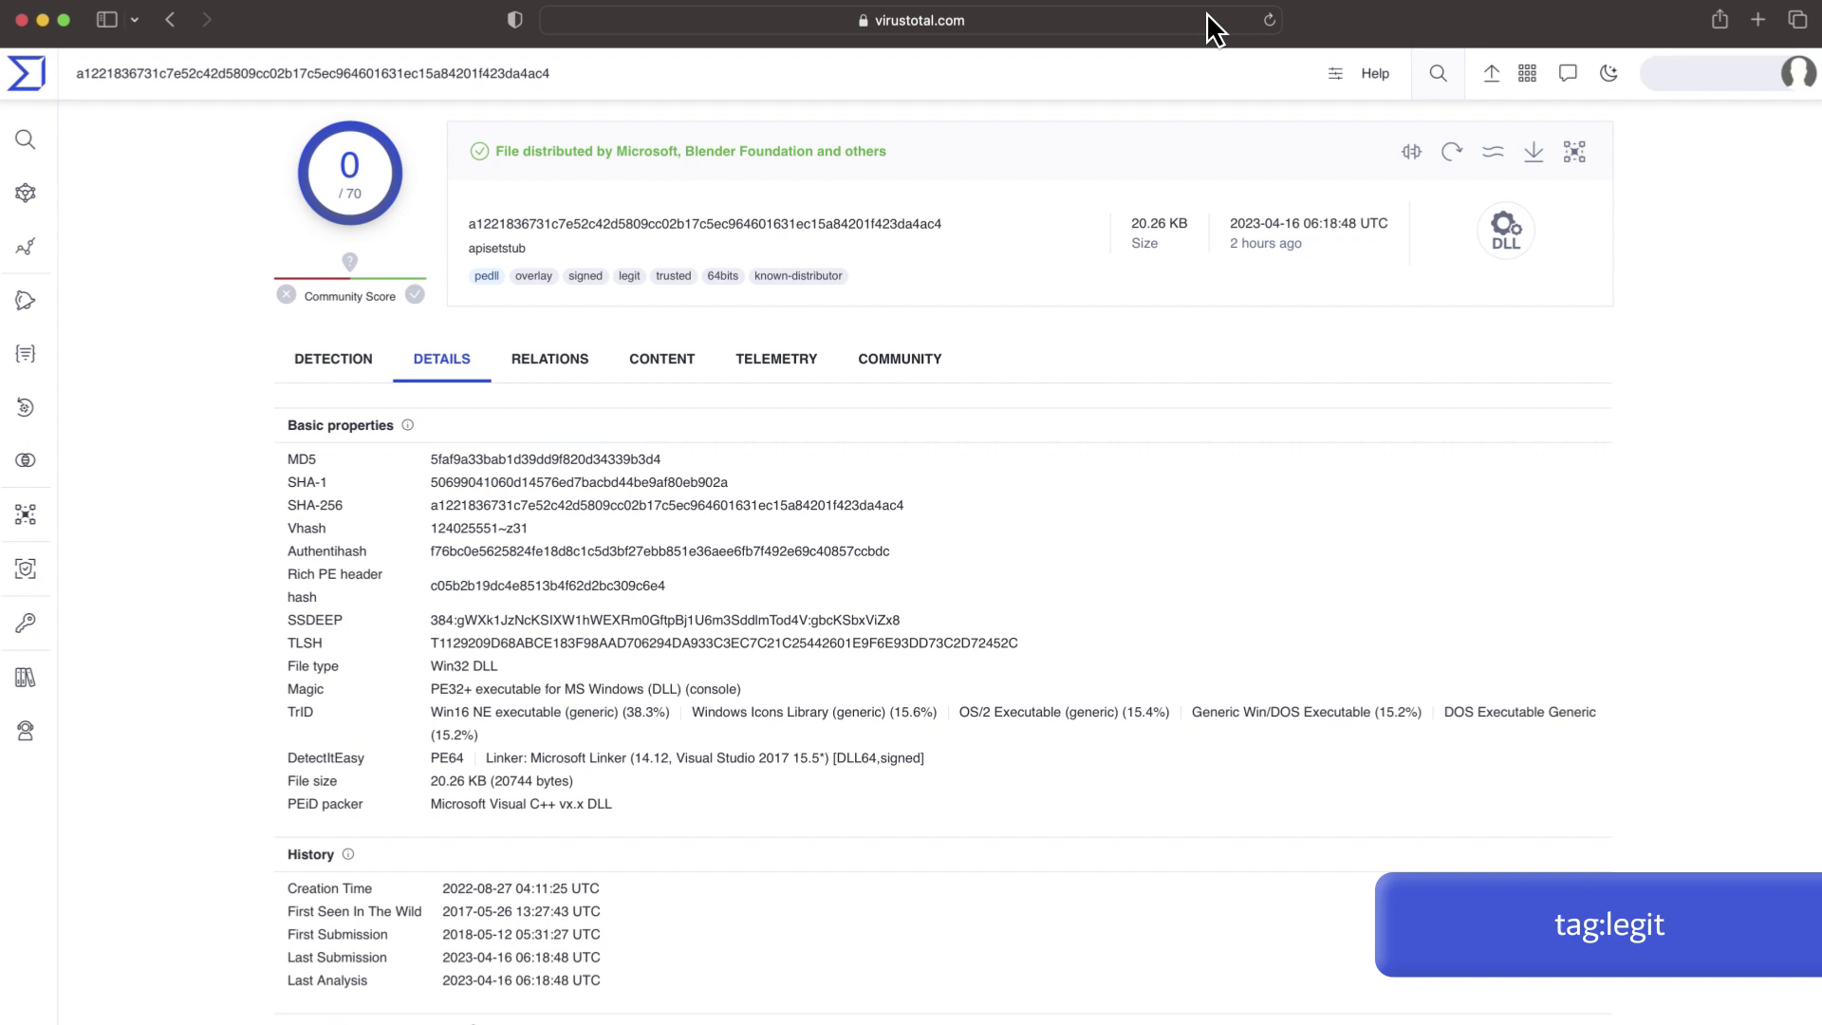
scroll(1044, 237, "down", 15)
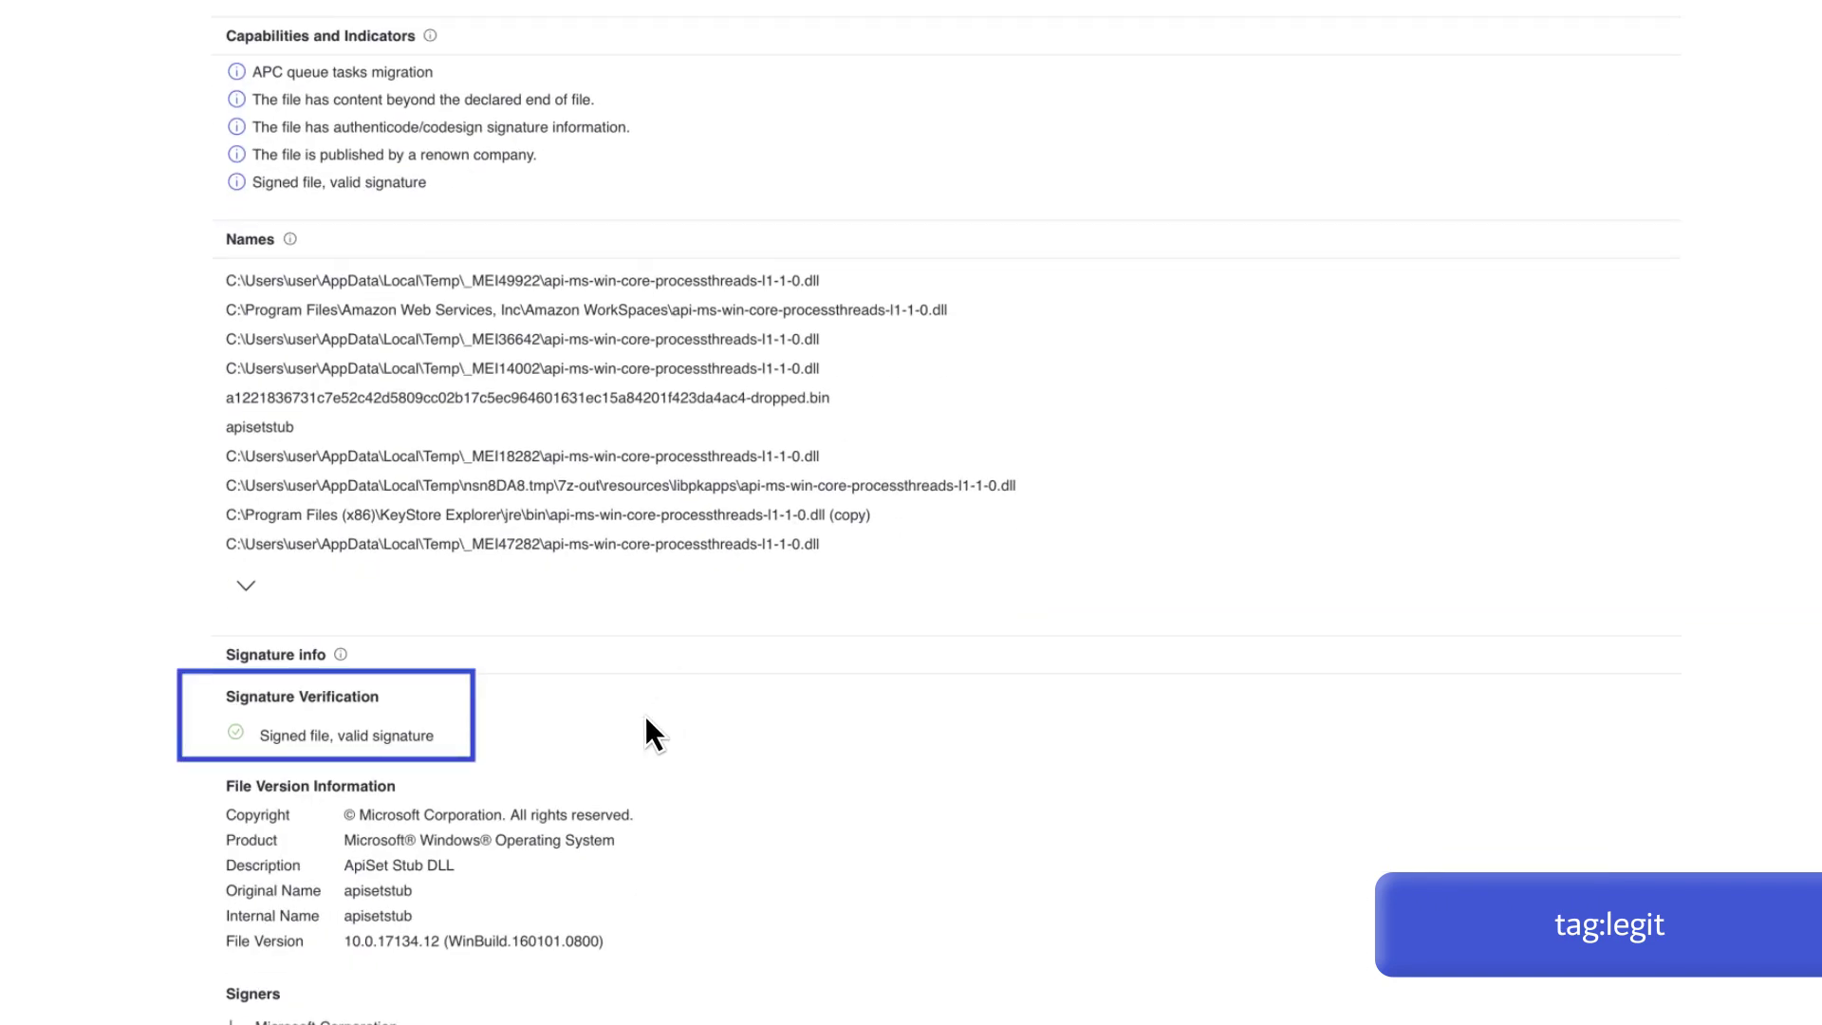
scroll(810, 514, "up", 10)
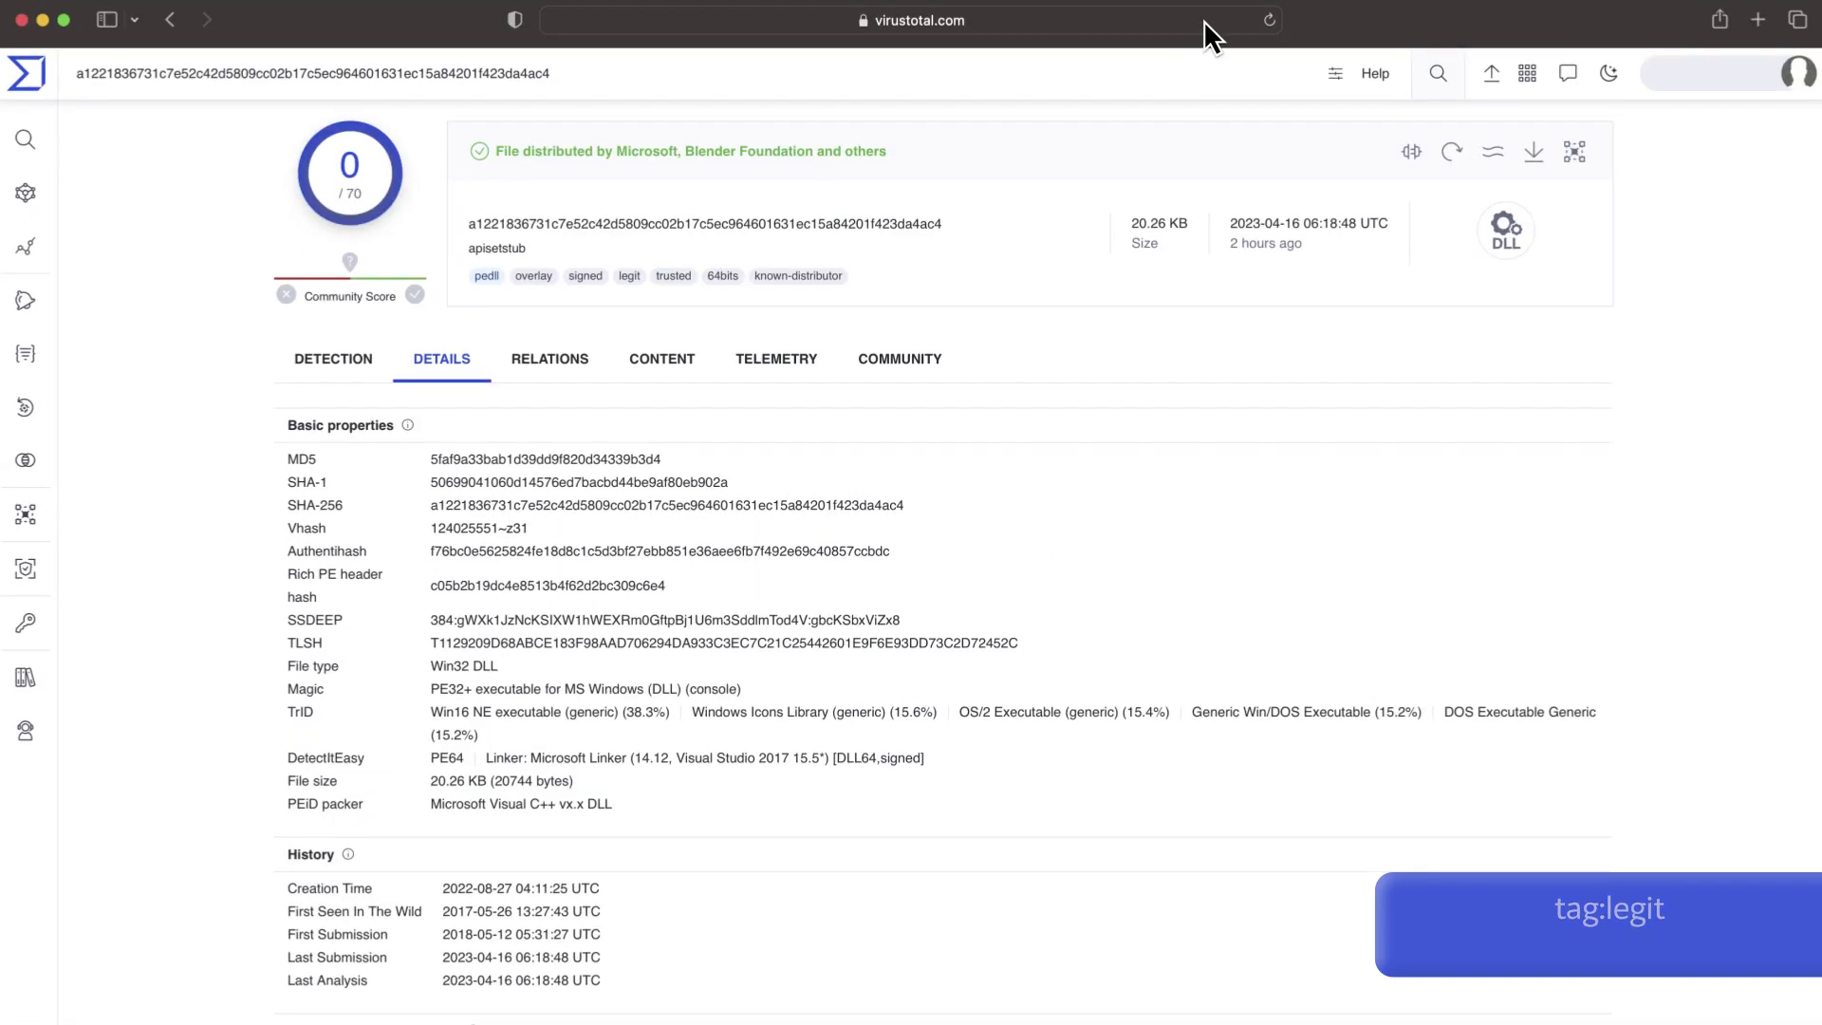
left_click(1203, 20)
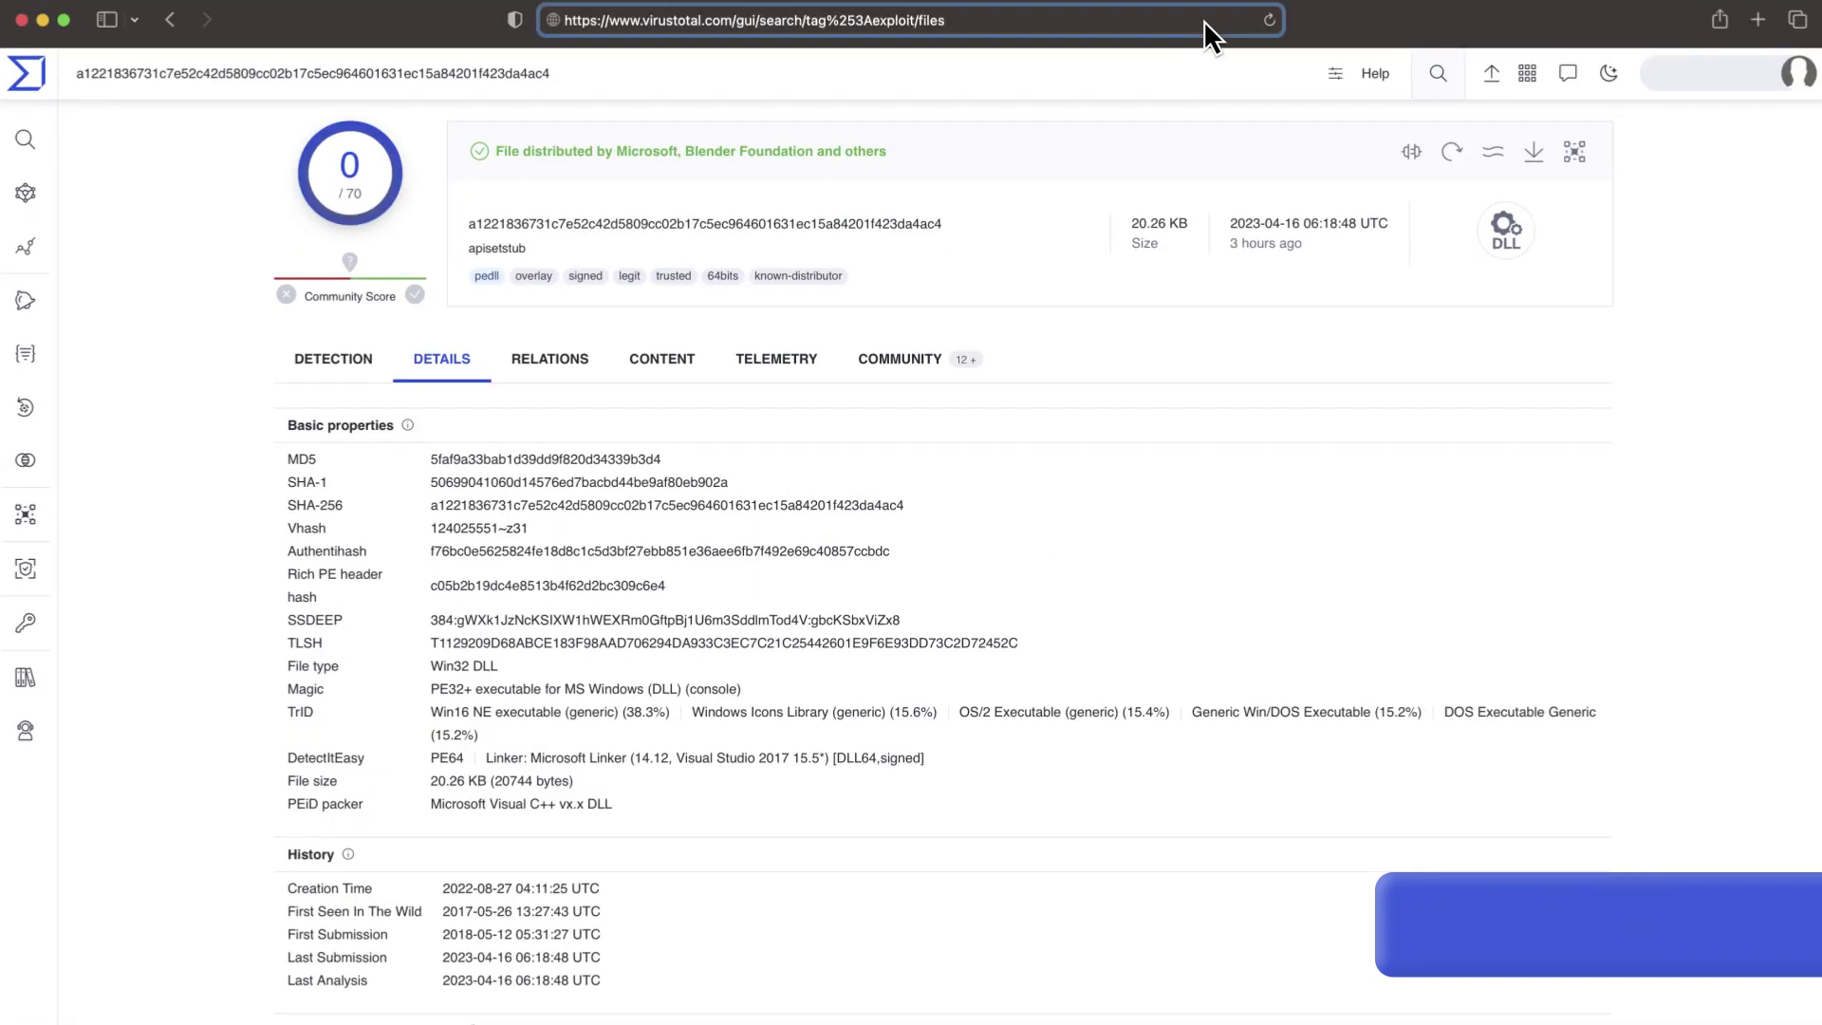
key("Return")
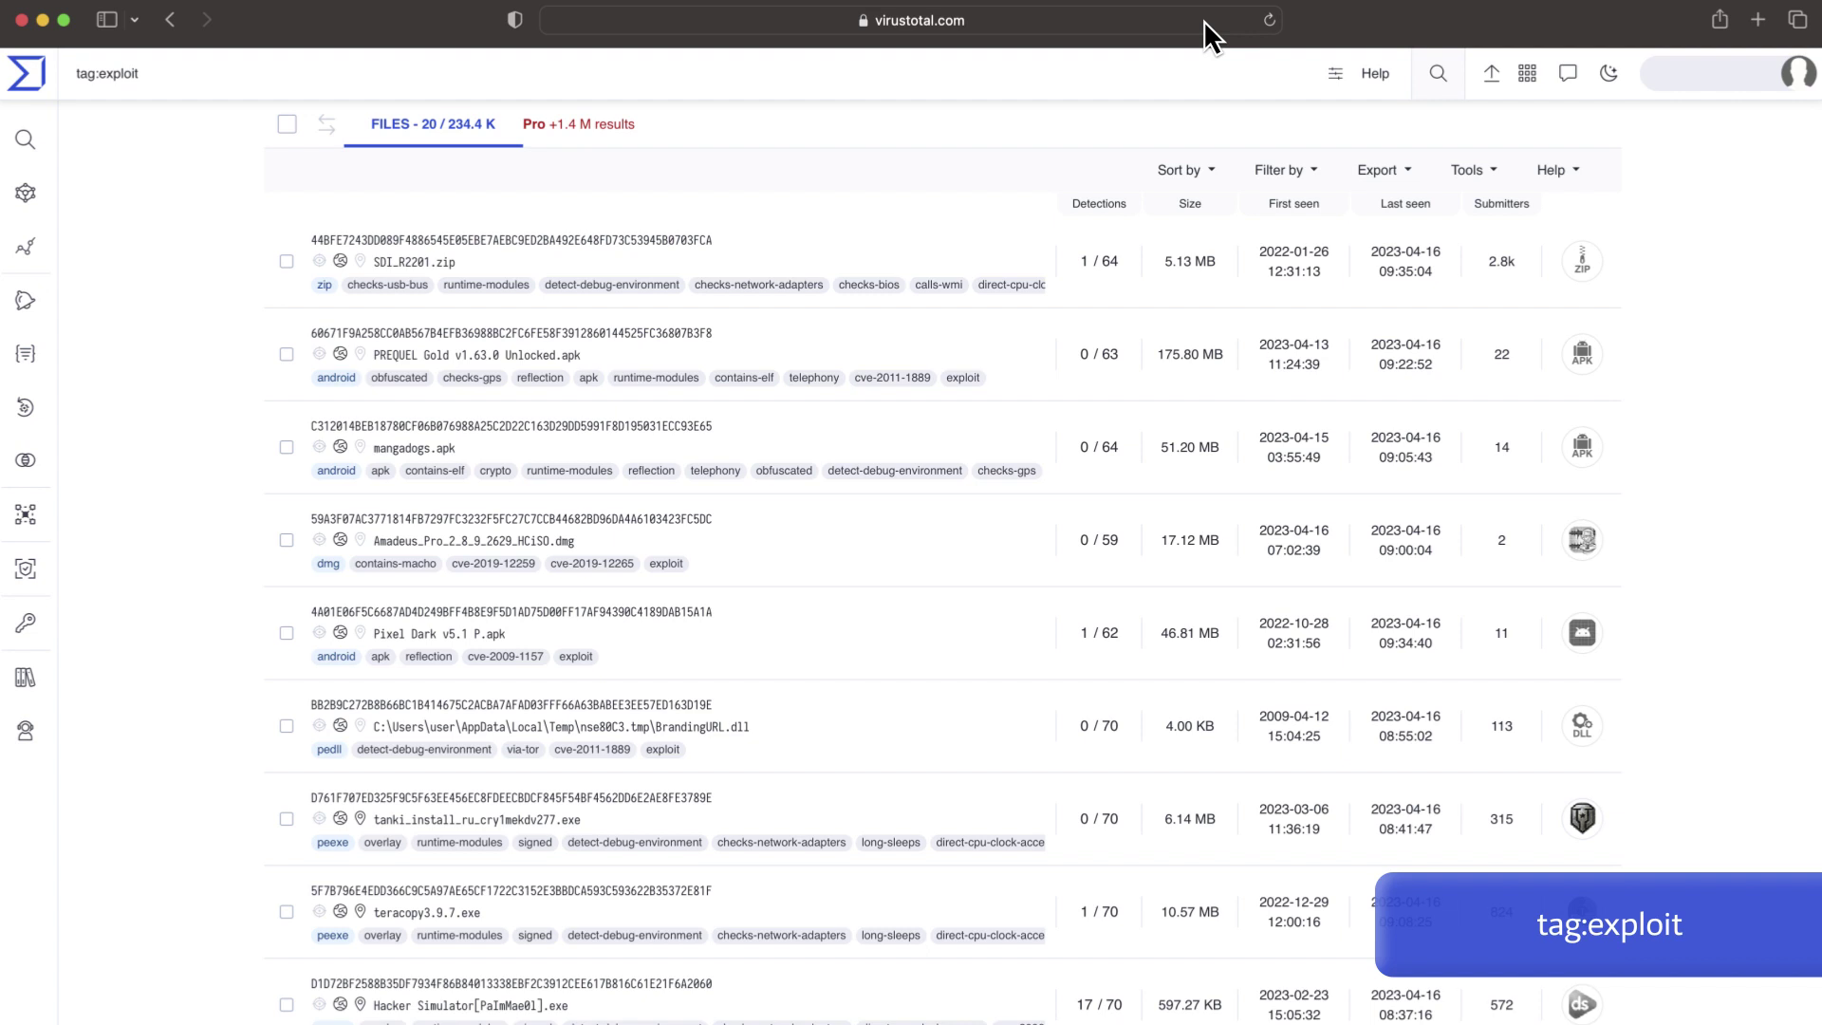
Open the SDI_R2201.zip (1/64) report from the exploit results.
left_click(681, 249)
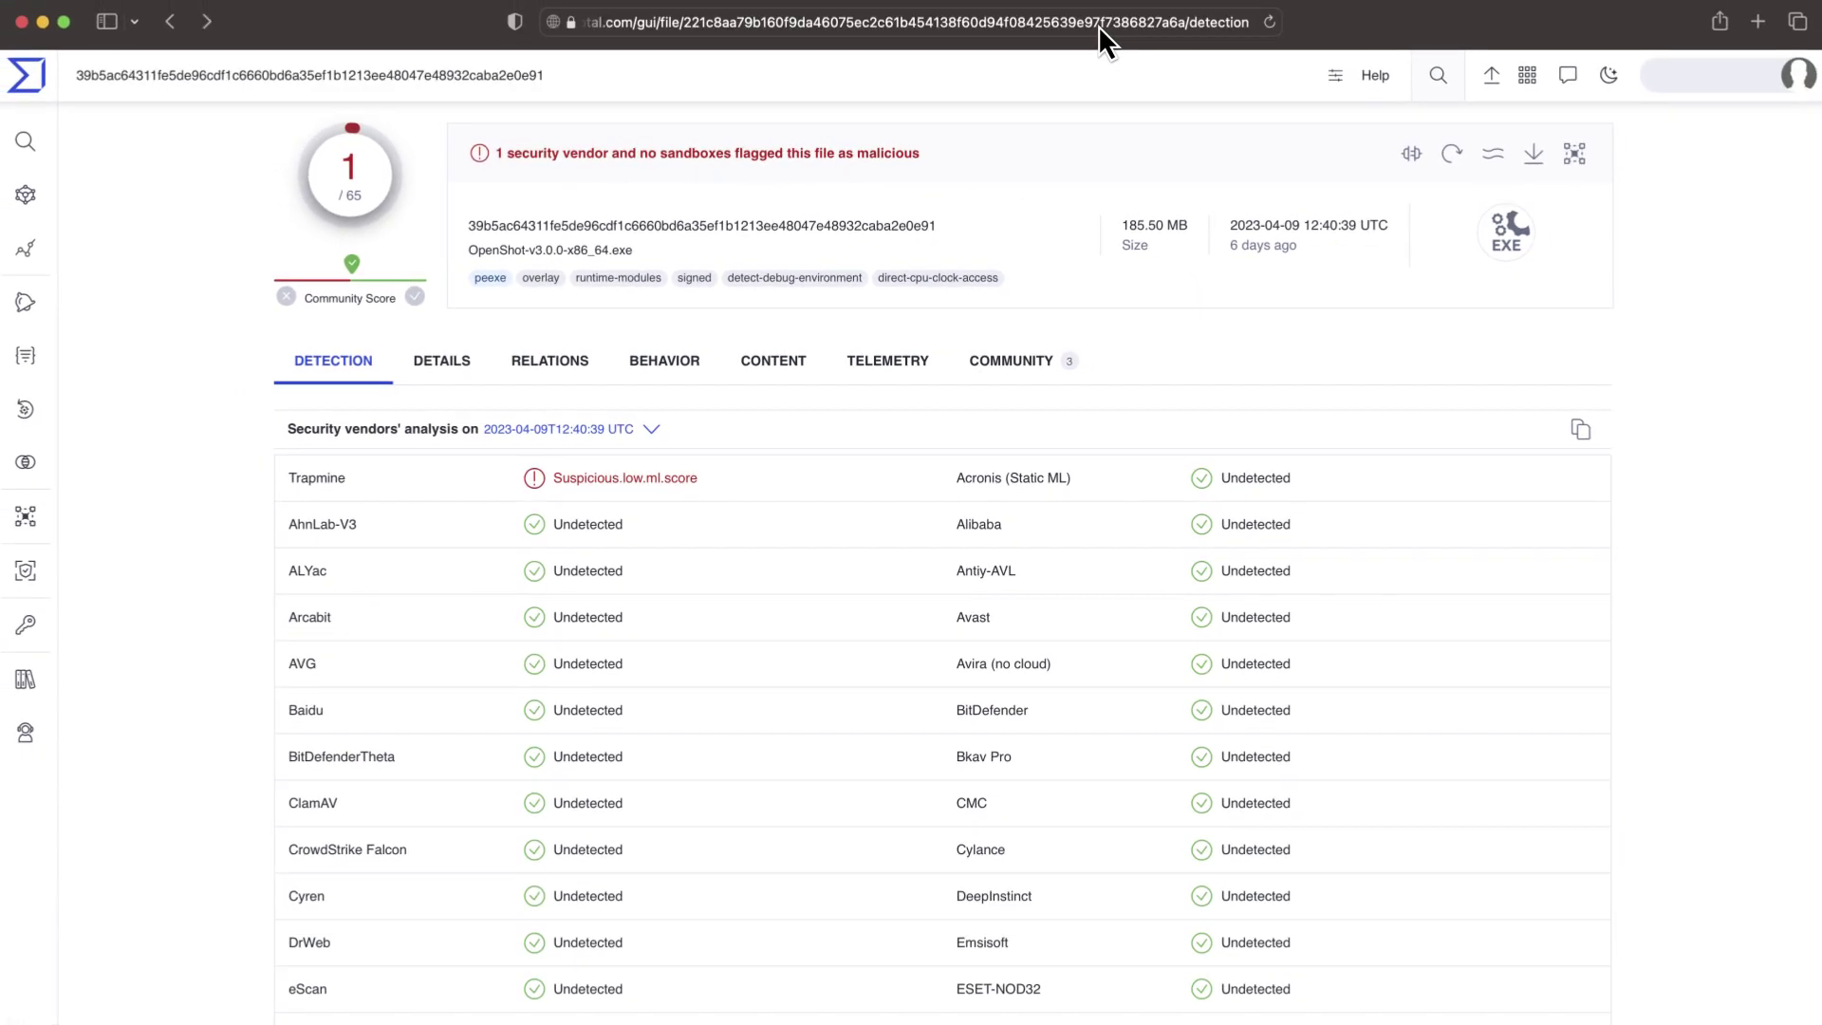
Review the 5/63 XLSX sample's report, then load the clean qbittorrent_4.5.0_x64_setup.exe report (0/69).
key("Return")
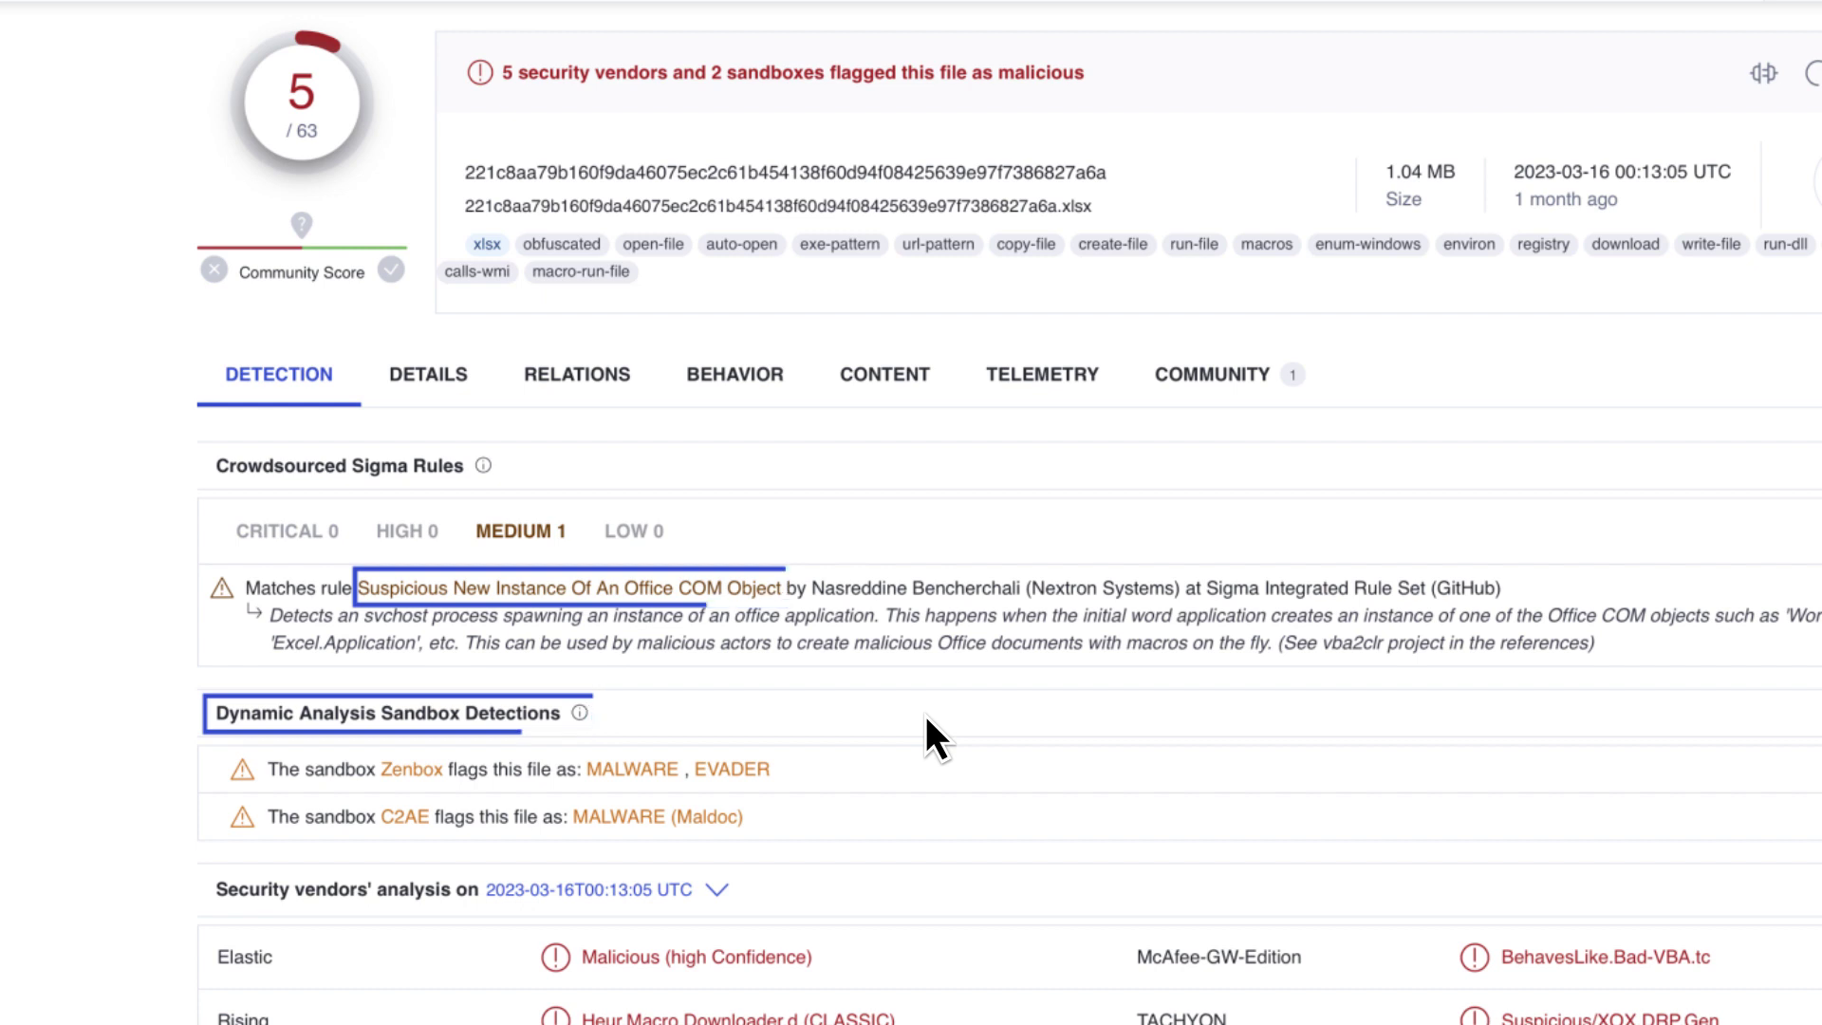
left_click(1133, 23)
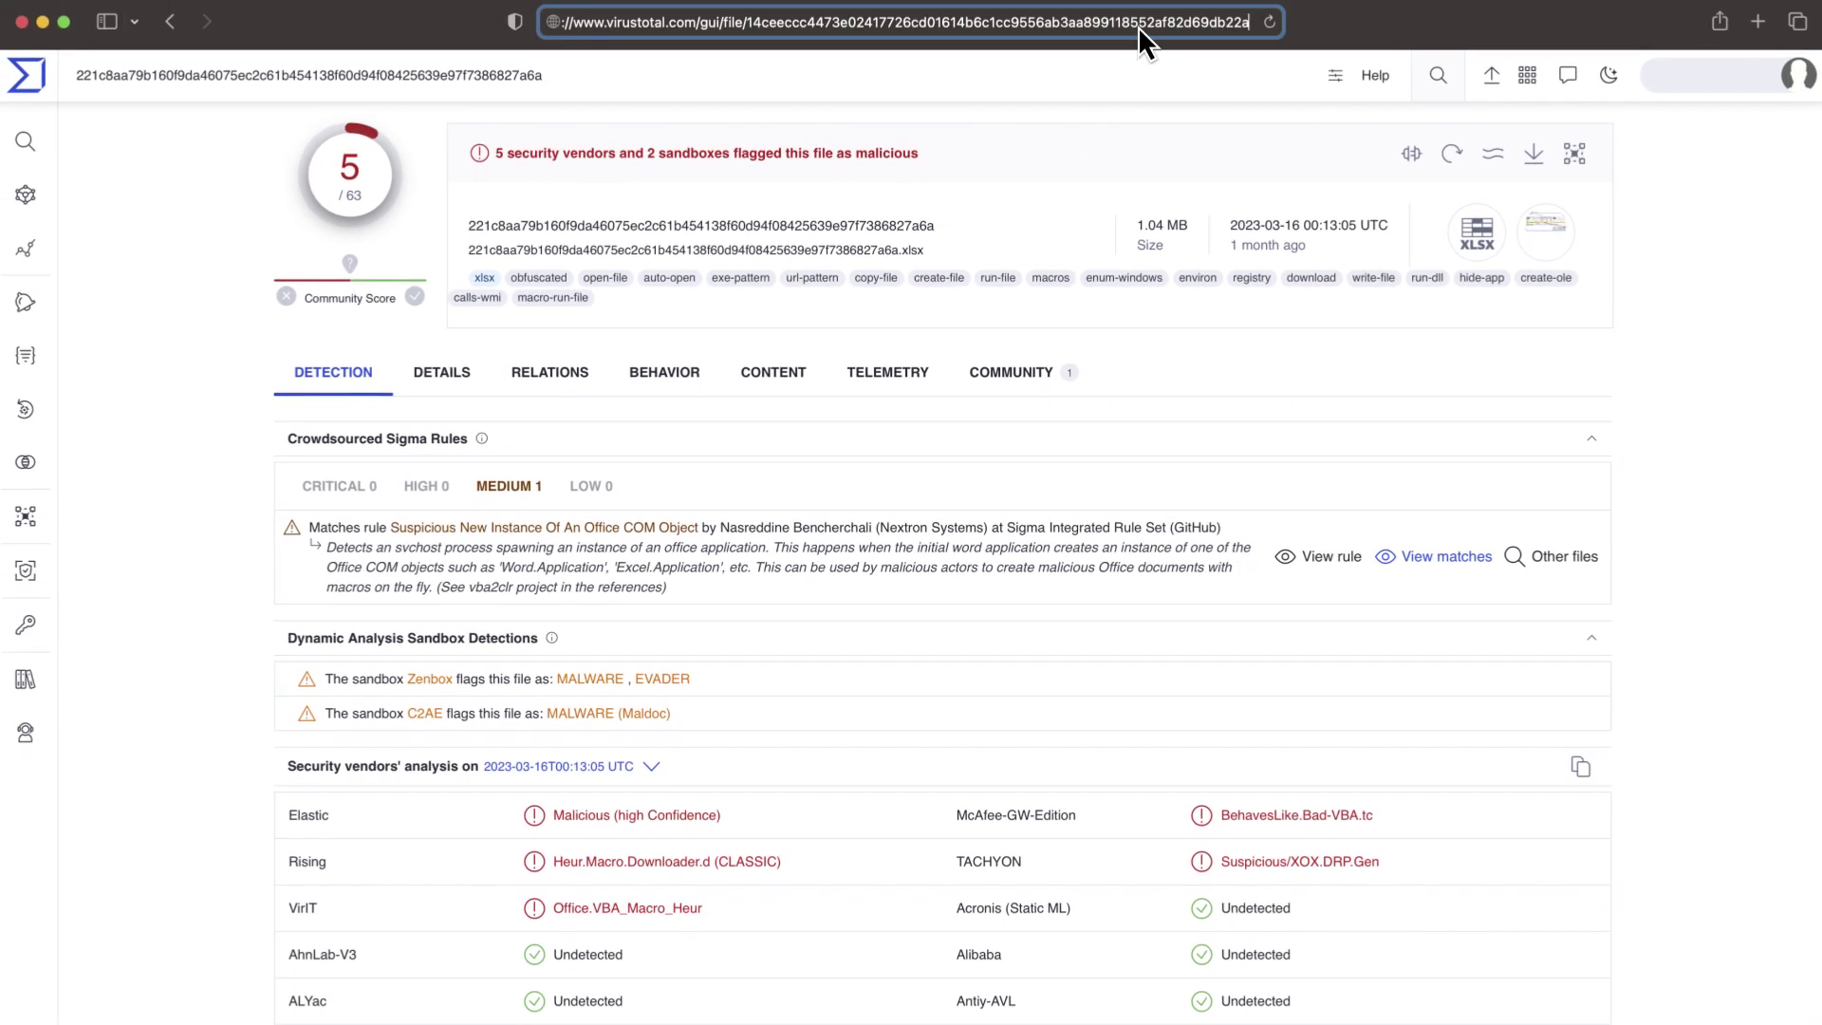
key("Return")
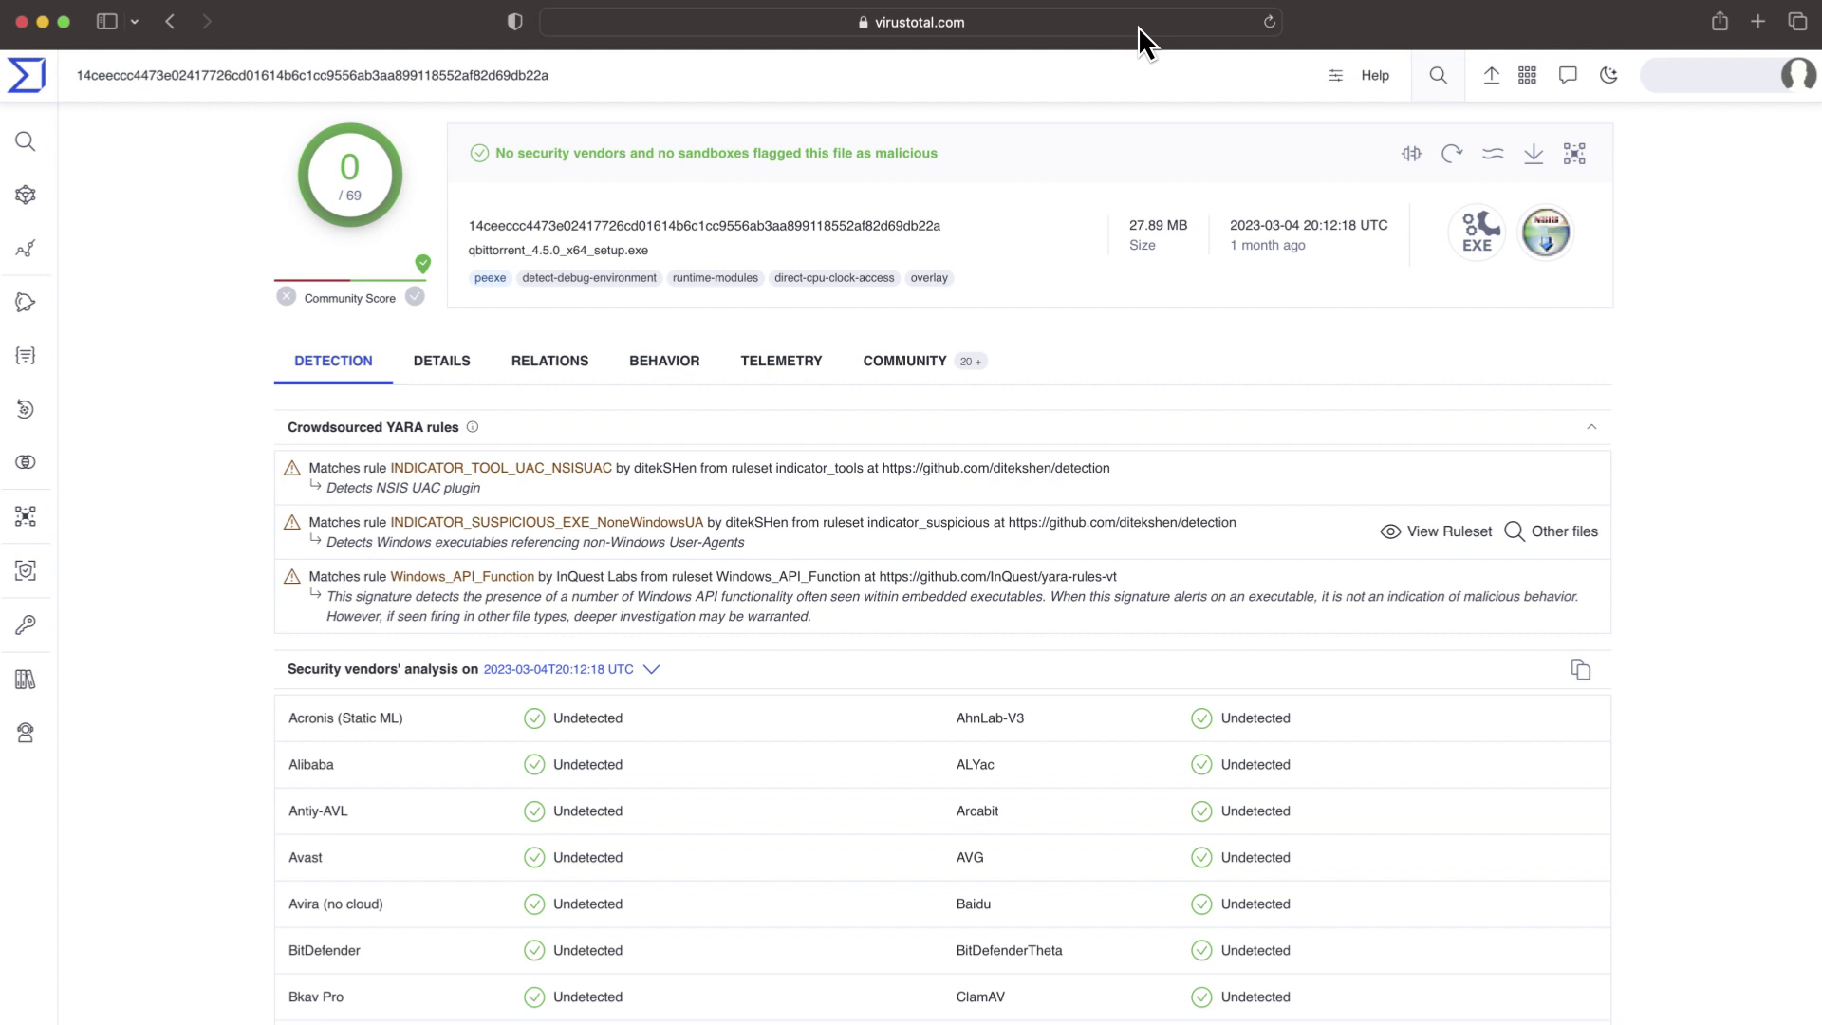
Load the NVPN.exe community report (61/69 detections) and read its Chaos ransomware collection, votes and comments.
left_click(1137, 25)
type("https://www.virustotal.com/gui/file/07fec2205cbbf2900ede2f6a1d9a5c428ef314c1dda559c632833a9c1d121542/community")
key("Return")
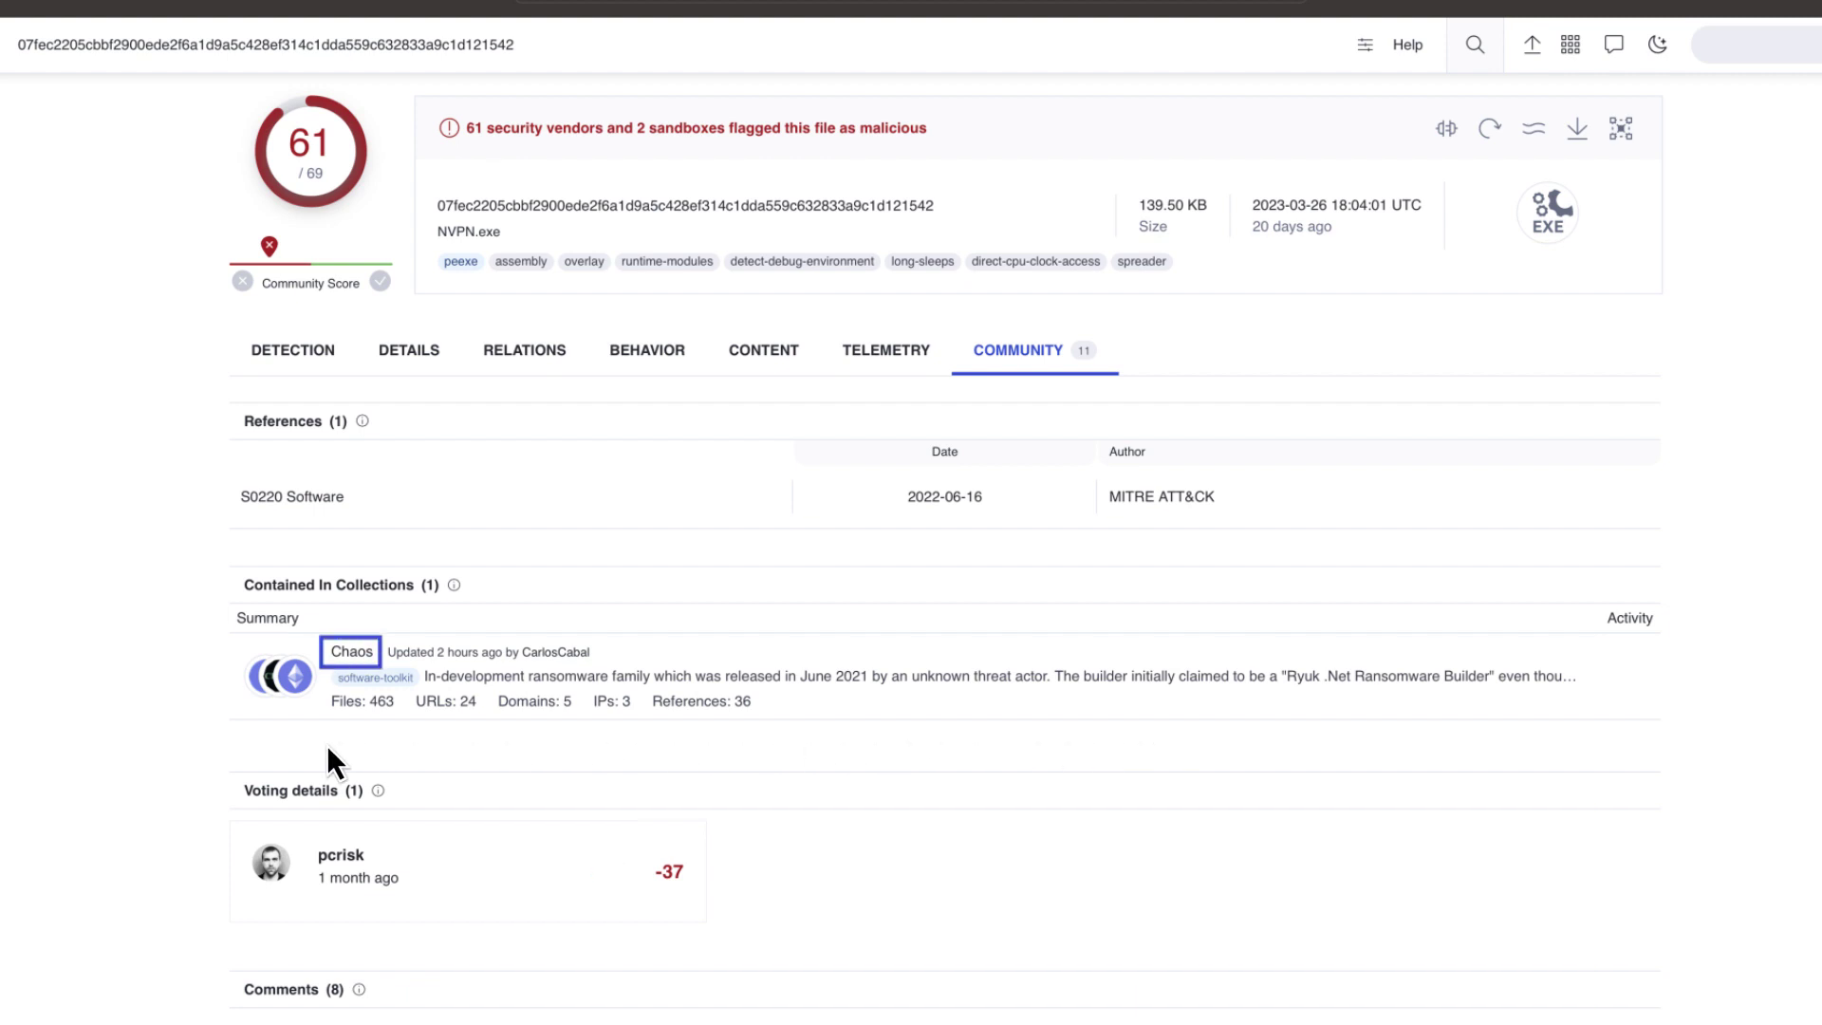
scroll(326, 744, "down", 4)
scroll(327, 748, "down", 2)
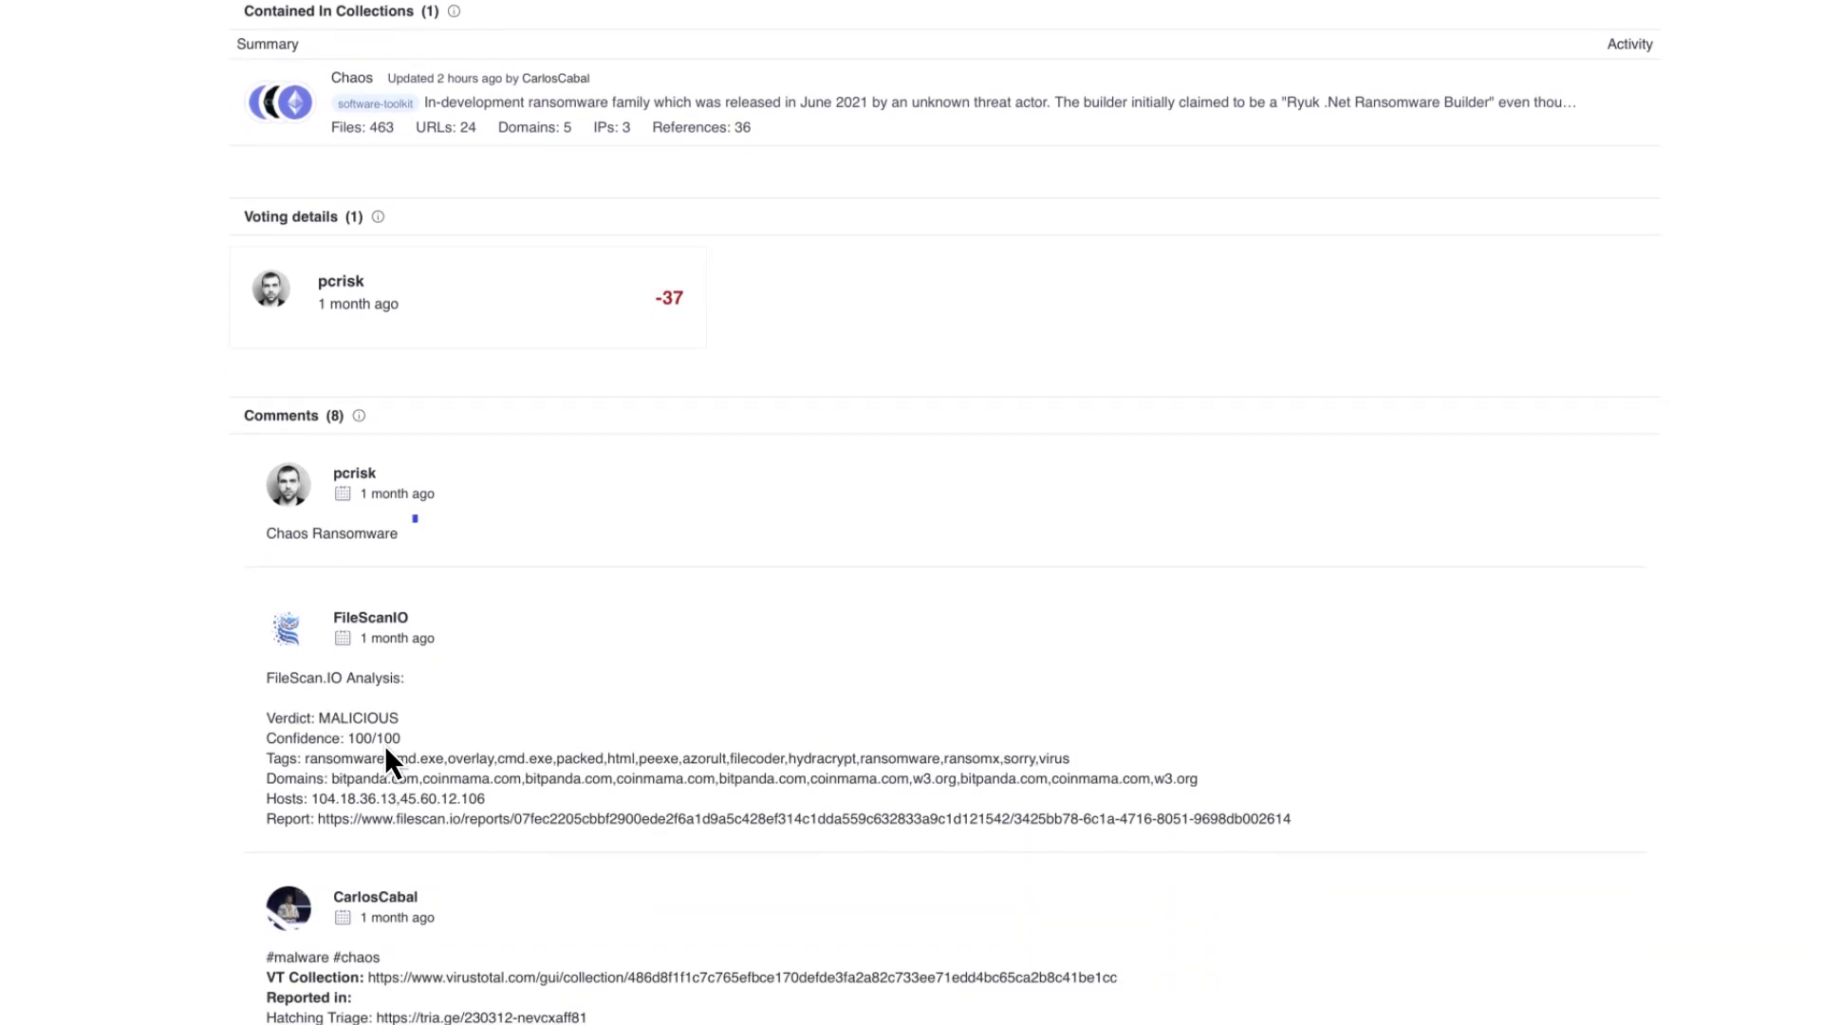
scroll(1429, 744, "down", 5)
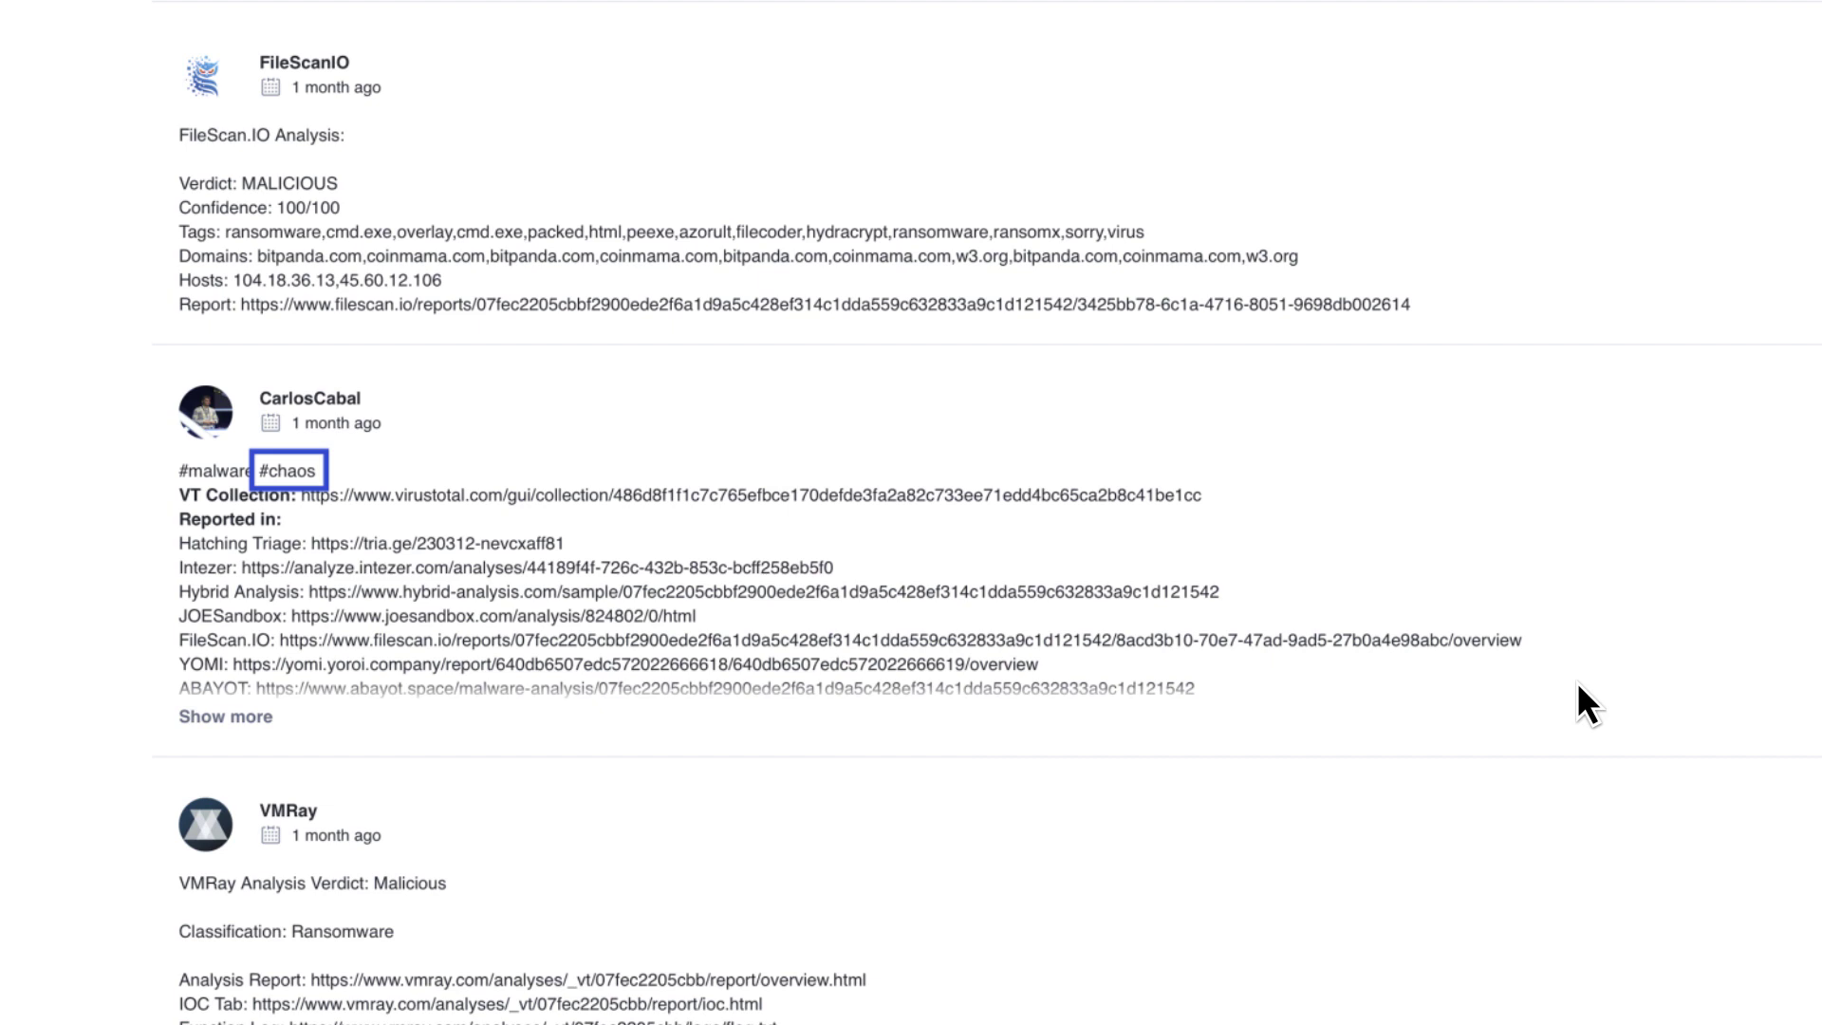
scroll(1480, 700, "up", 10)
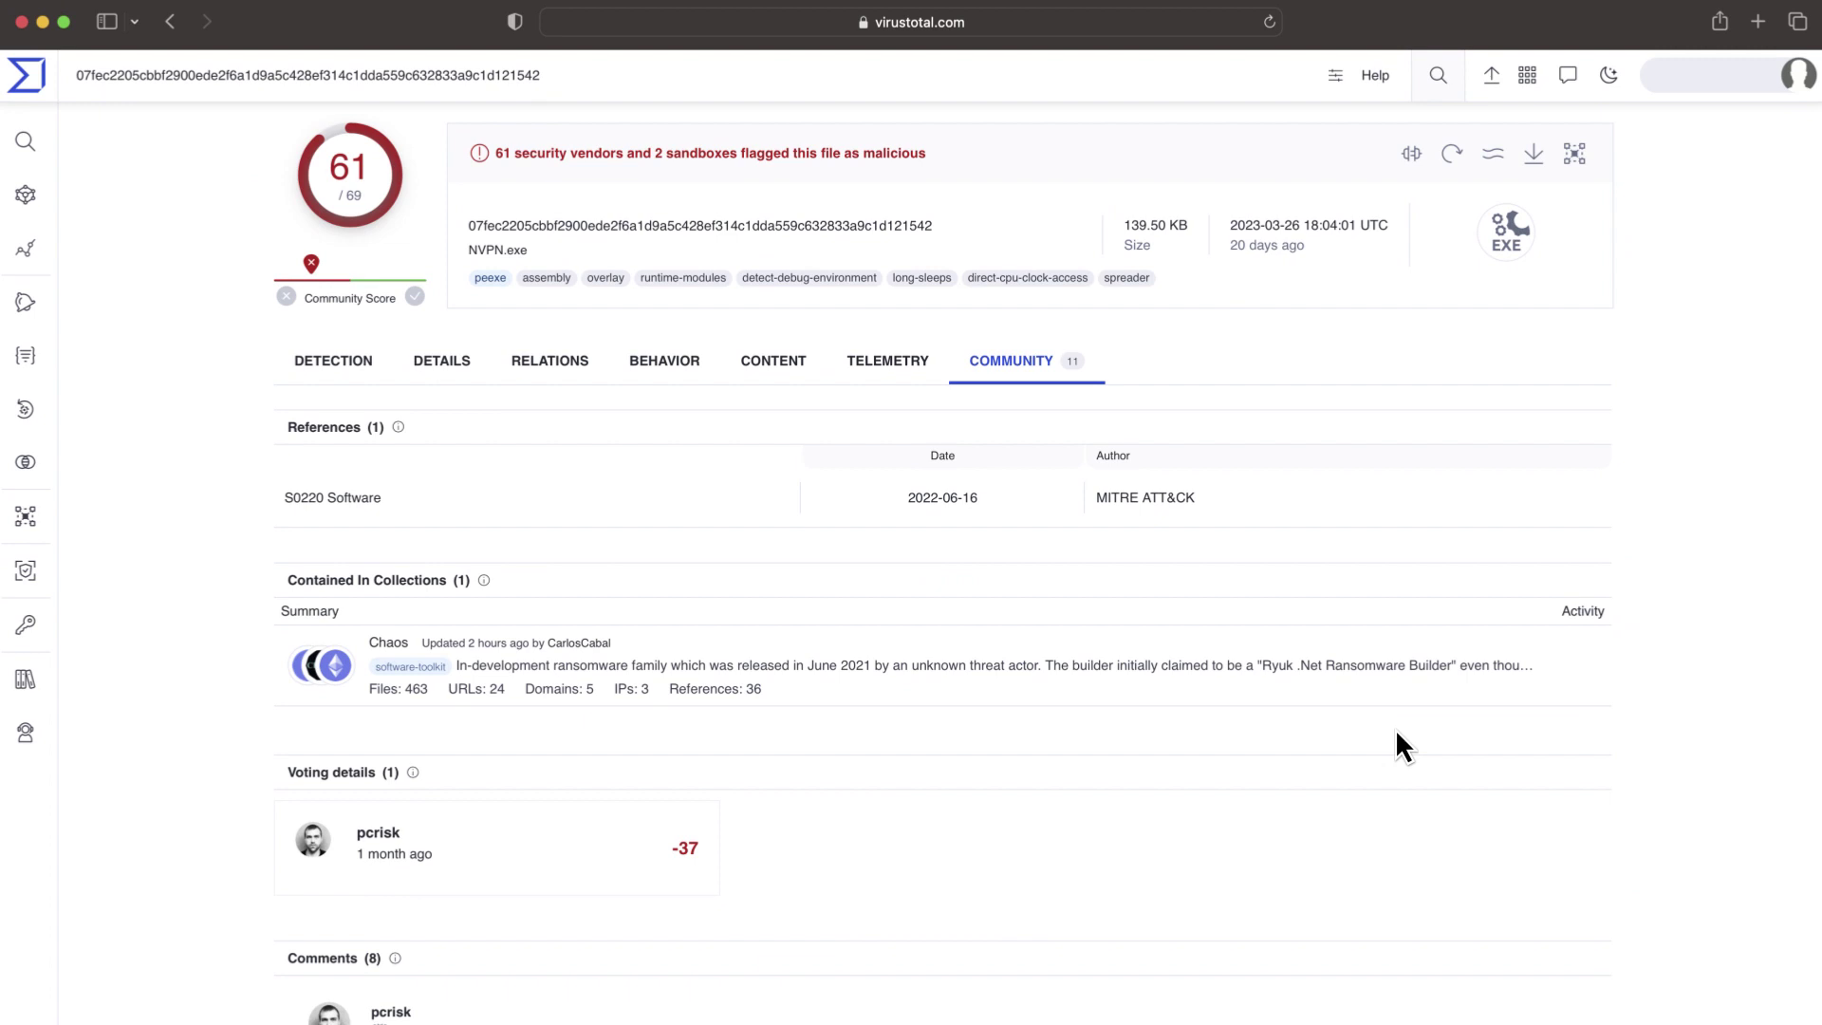
Load the svchost.exe details report (49/69) and scroll to its names showing company 'Microsotf Corporation'.
left_click(1199, 23)
type("https://www.virustotal.com/gui/file/38f0f2d658e09c57fc78698482f2f638843eb53412d860fb3a99bb6f51025b07/details")
key("Return")
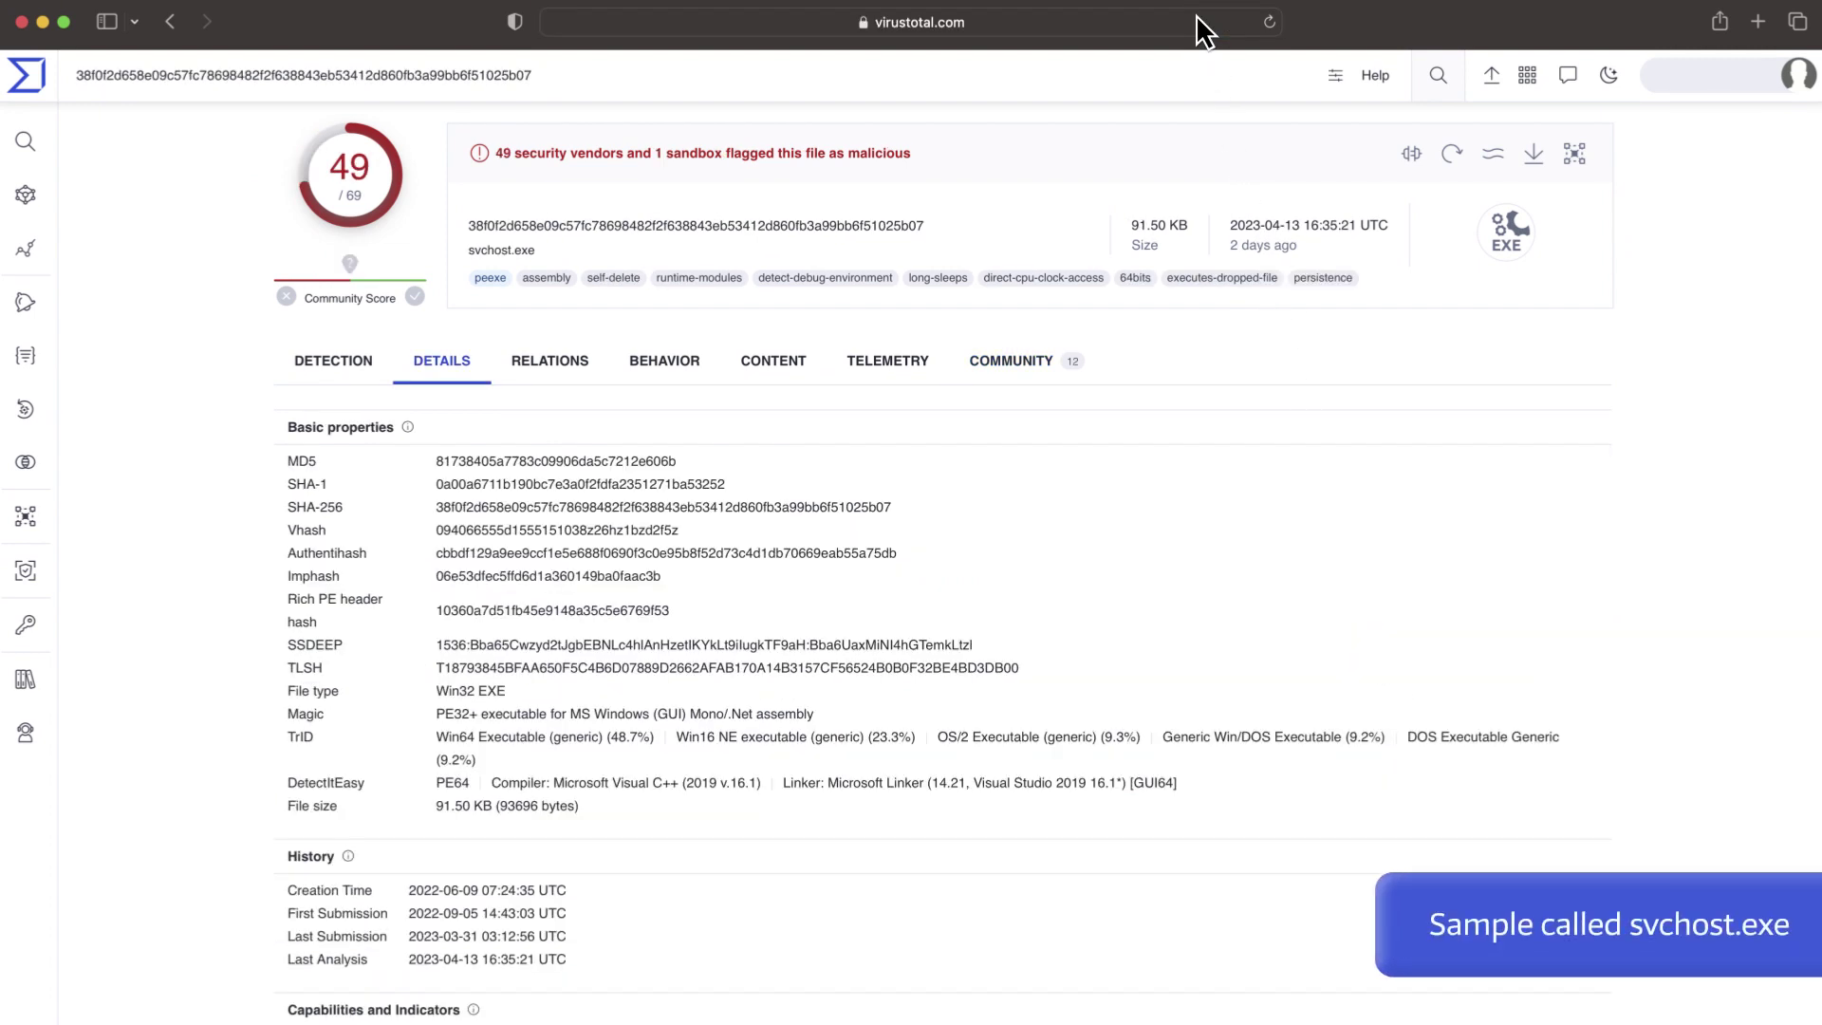
scroll(1262, 143, "down", 10)
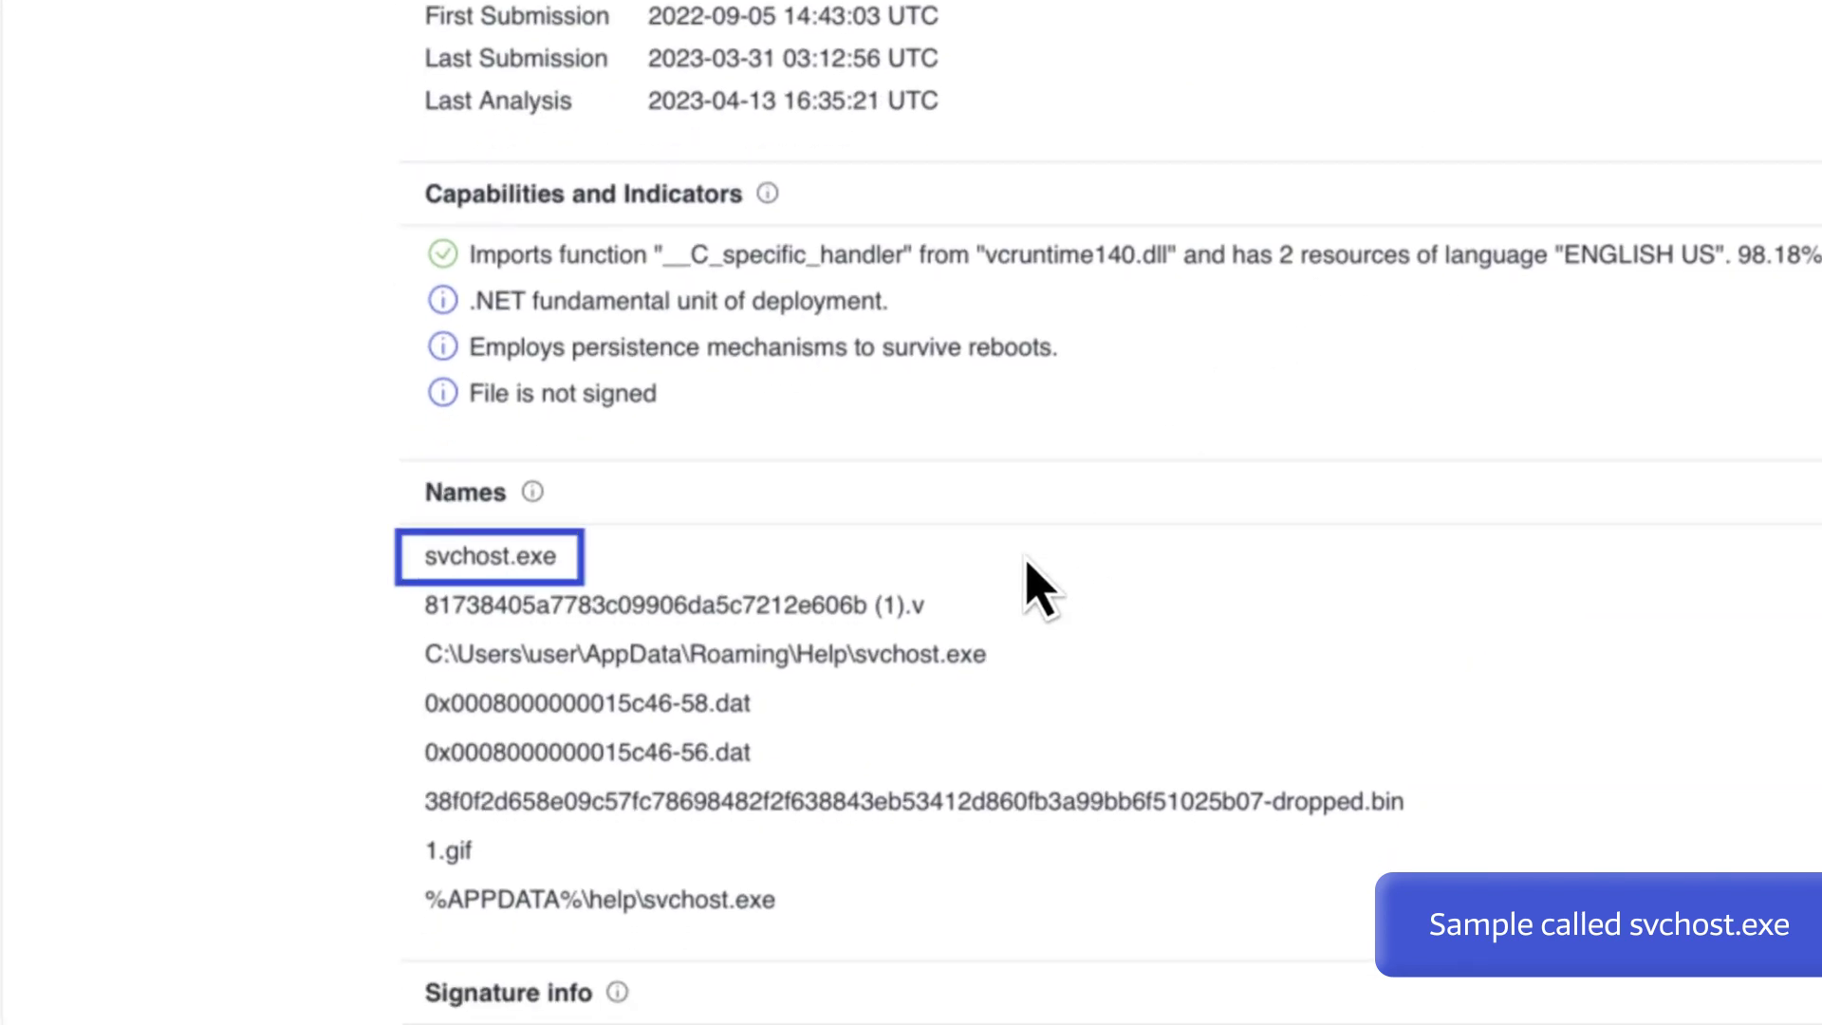
scroll(1025, 582, "down", 20)
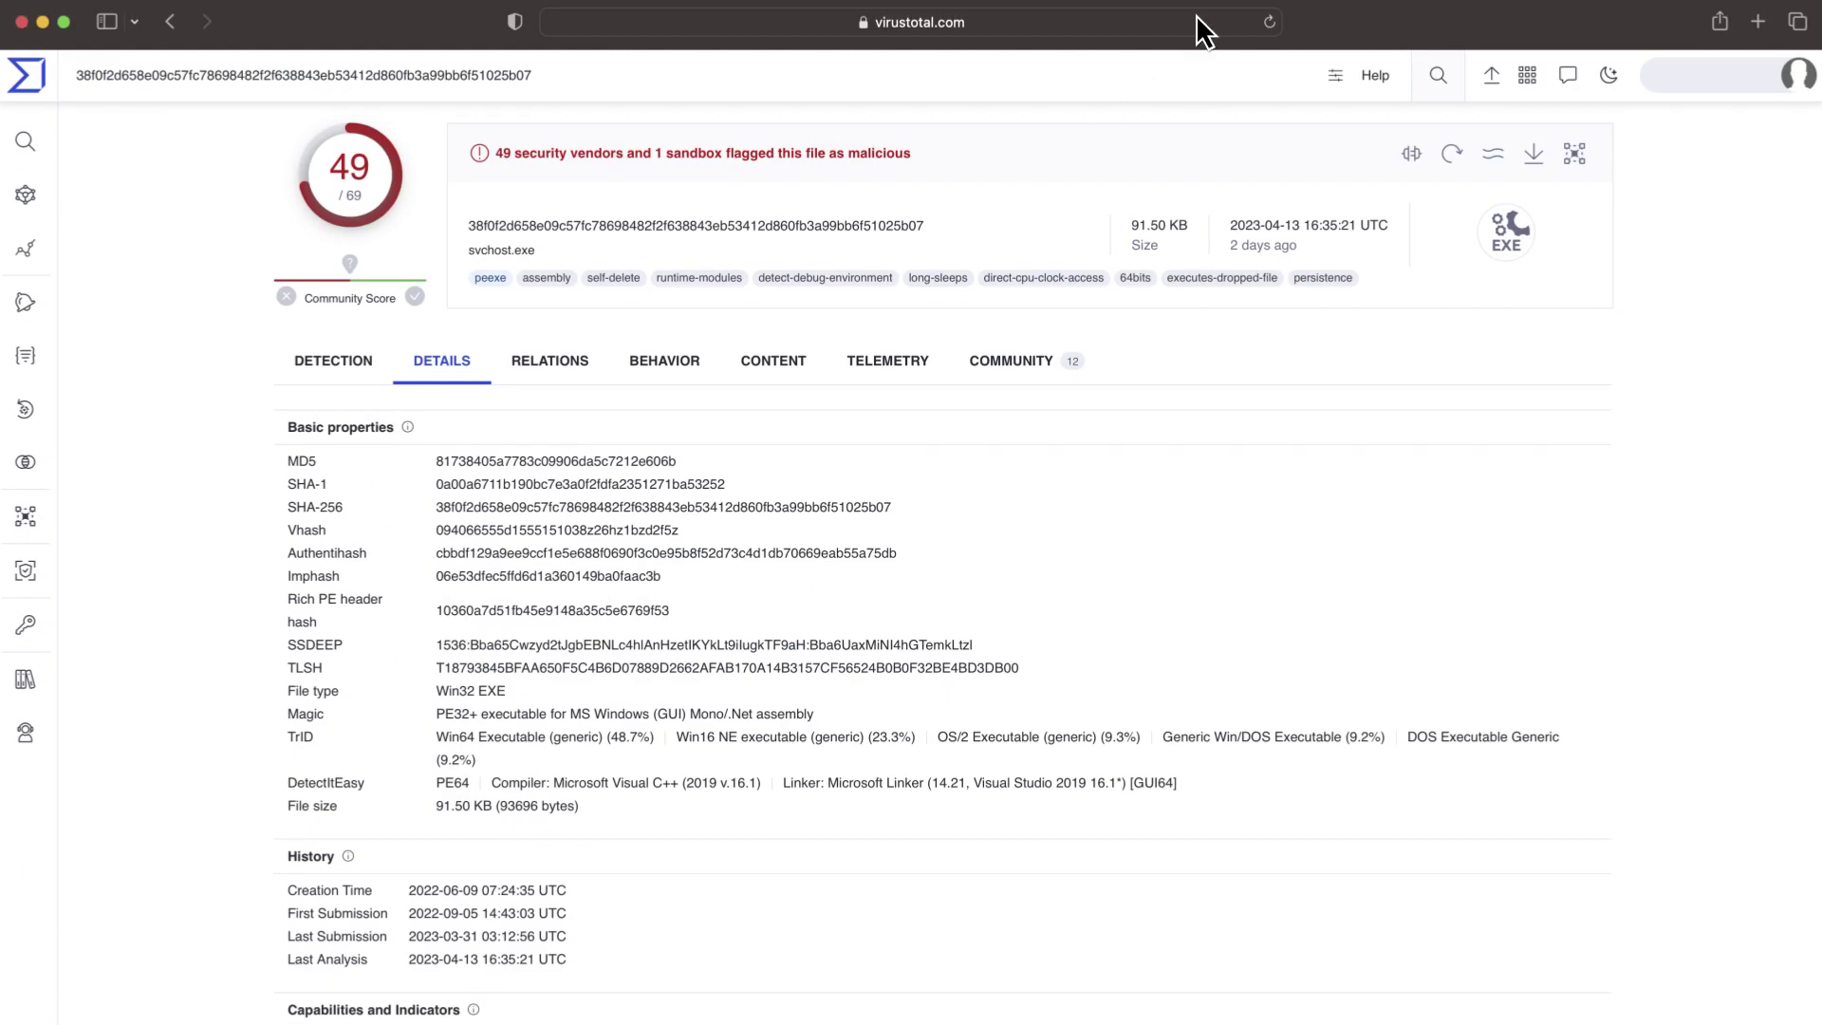
Expand the NVIDIA Corporation signer in python.exe's signature info, showing a non-time-valid 2011–2014 certificate.
left_click(1203, 31)
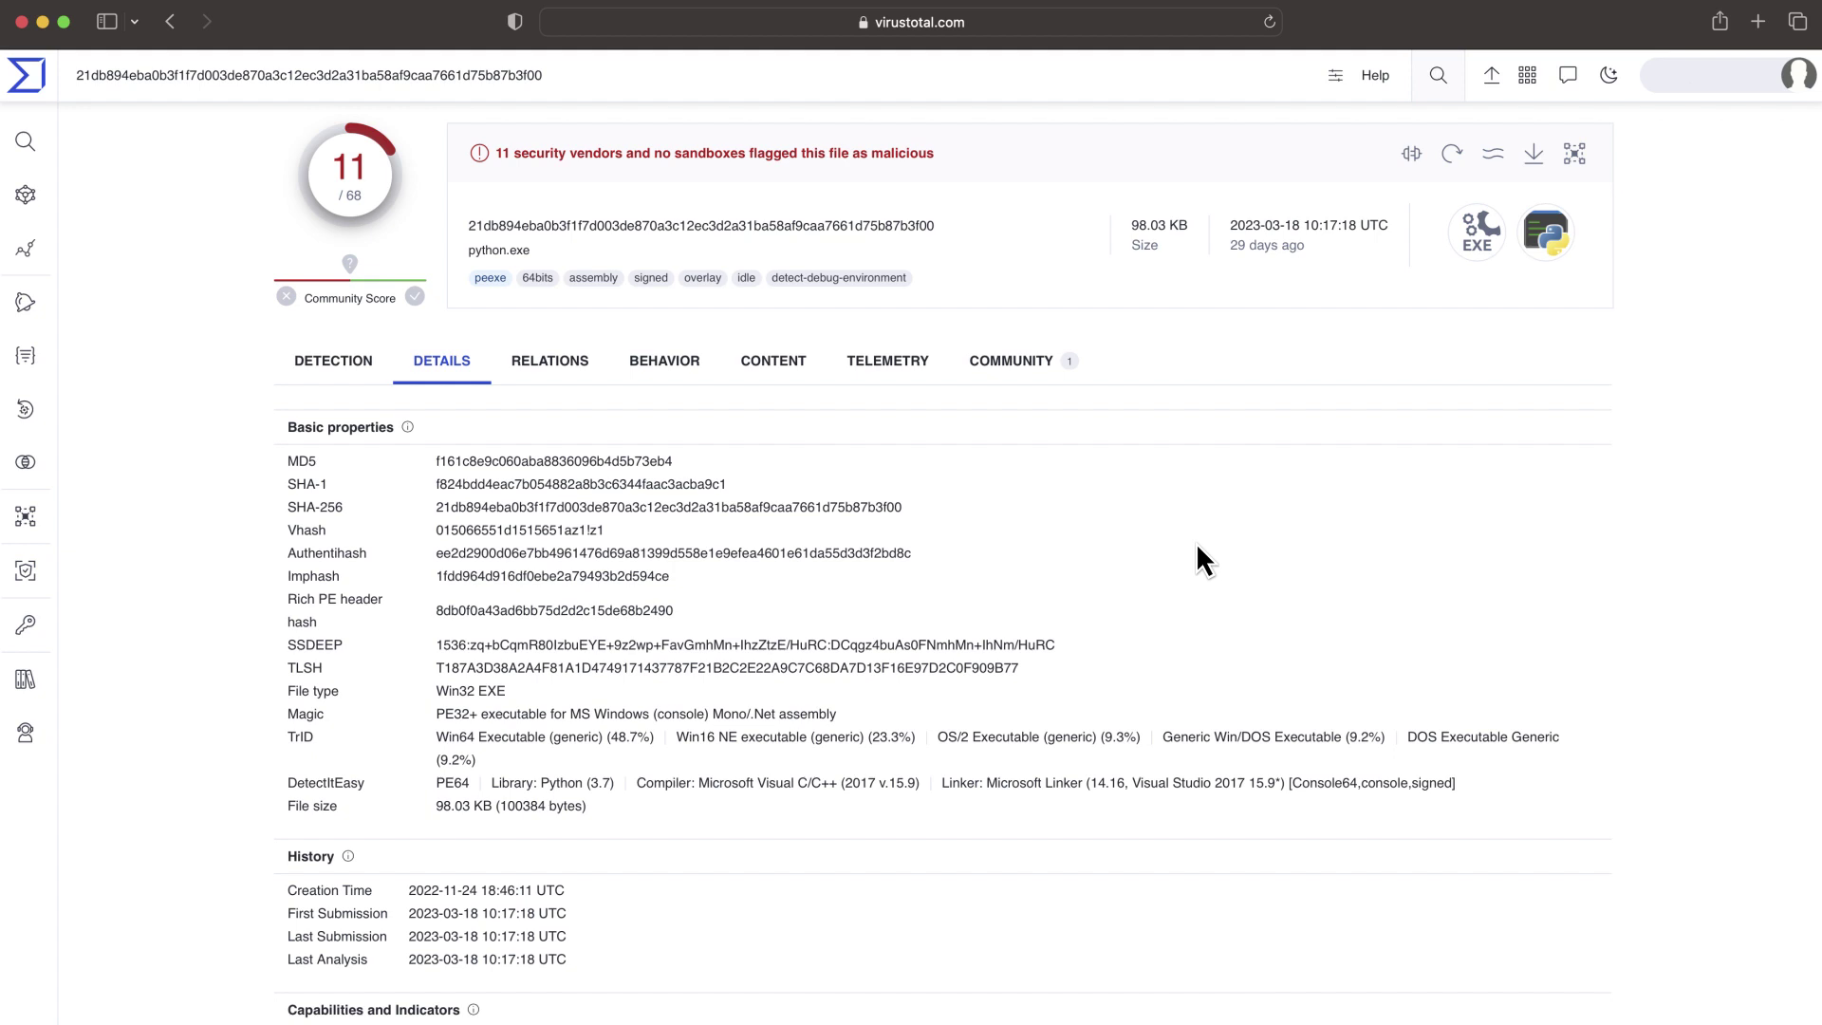
scroll(1195, 542, "down", 15)
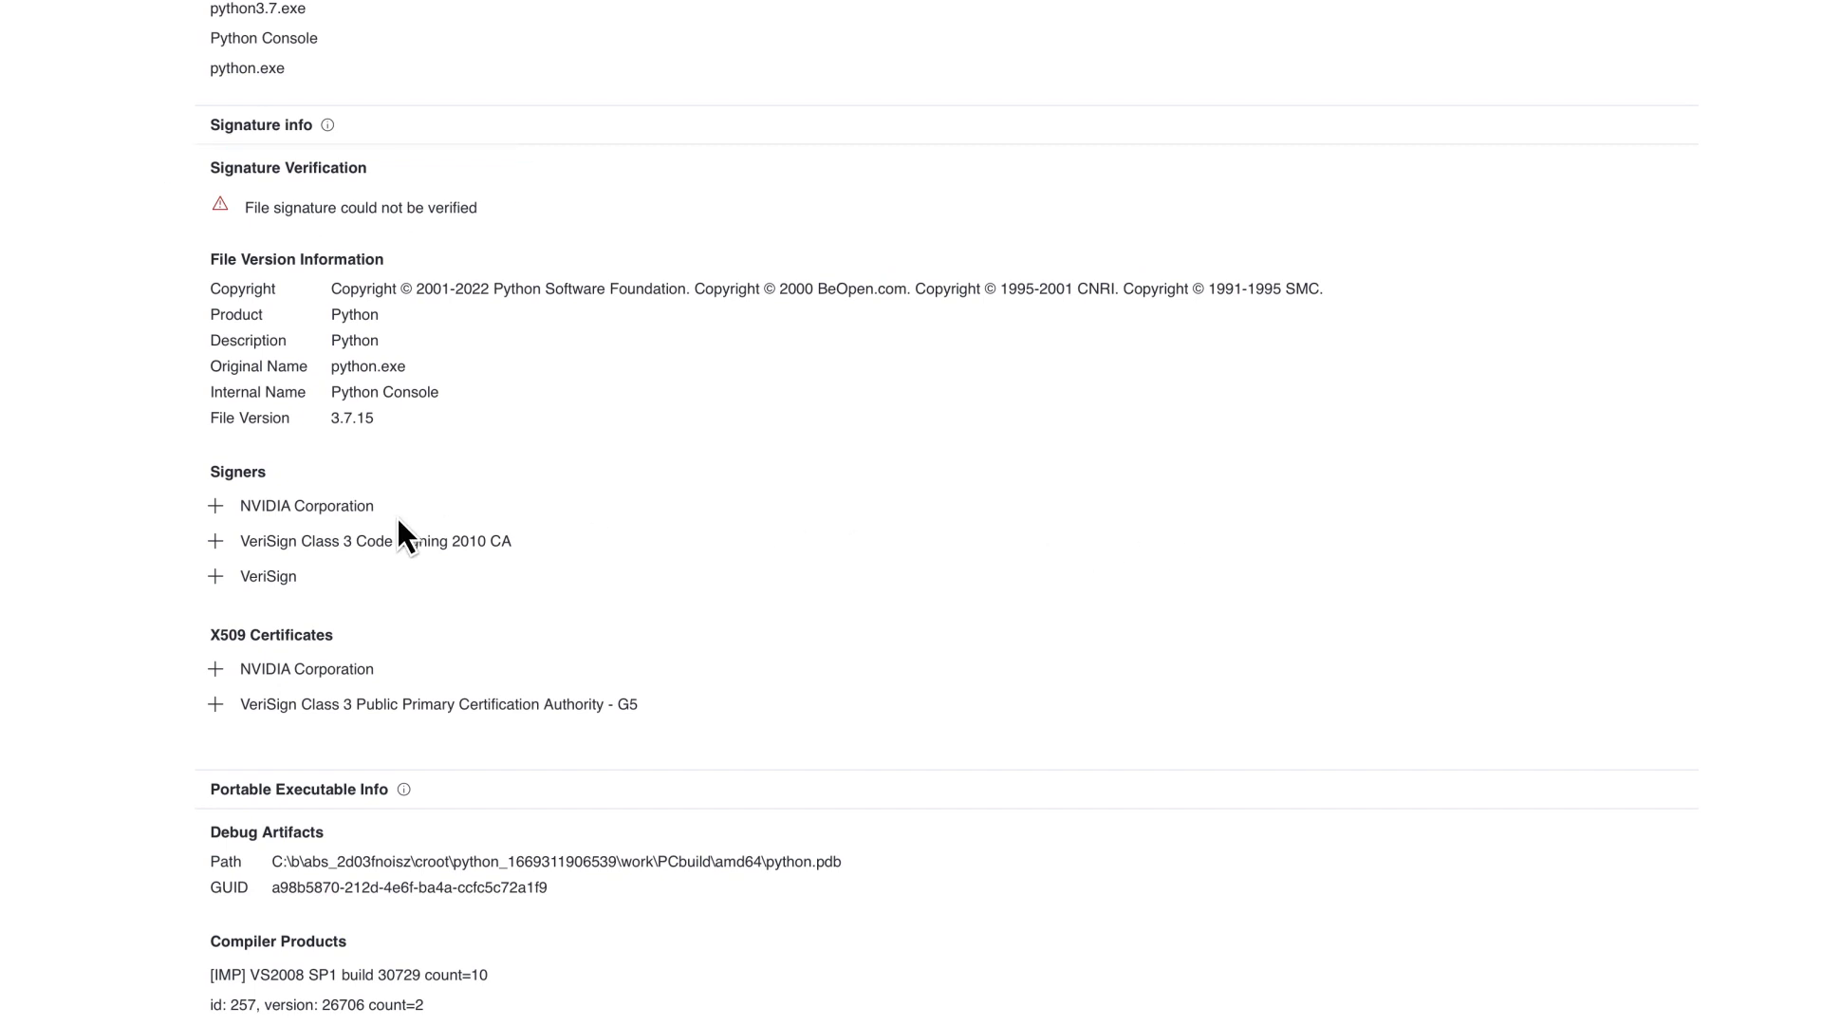
left_click(216, 506)
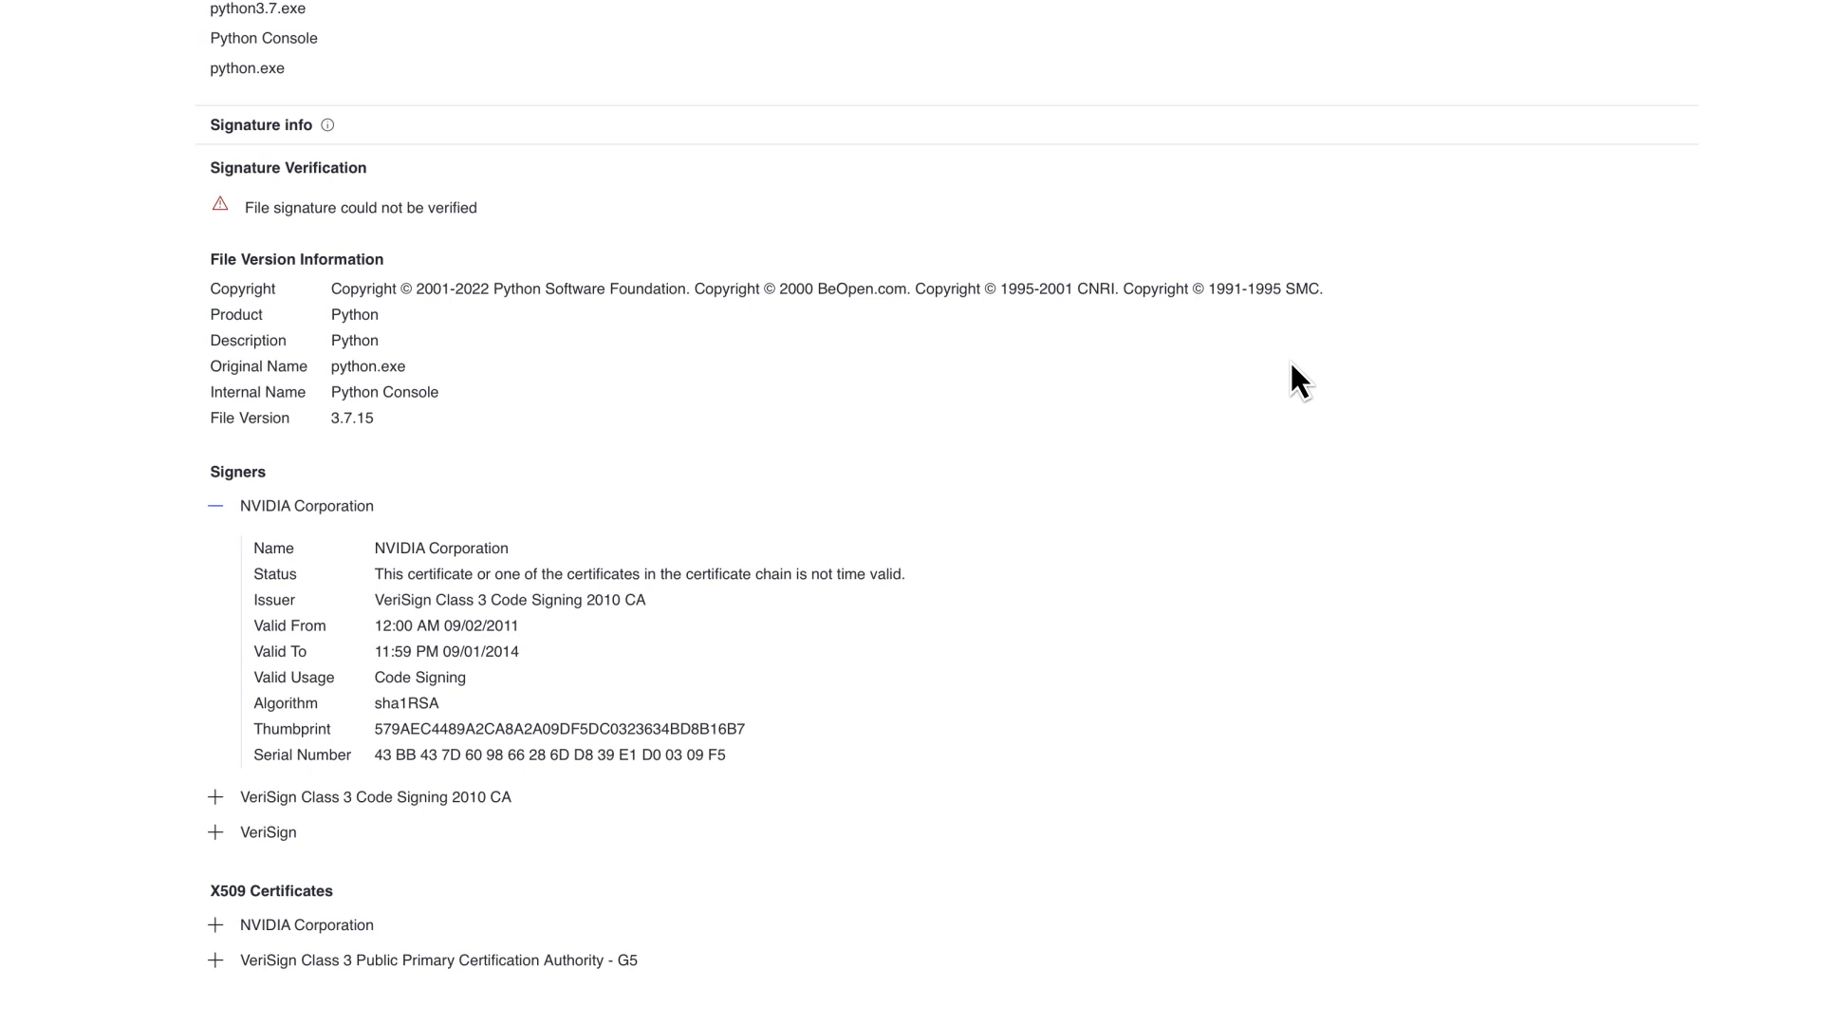
scroll(1289, 366, "up", 15)
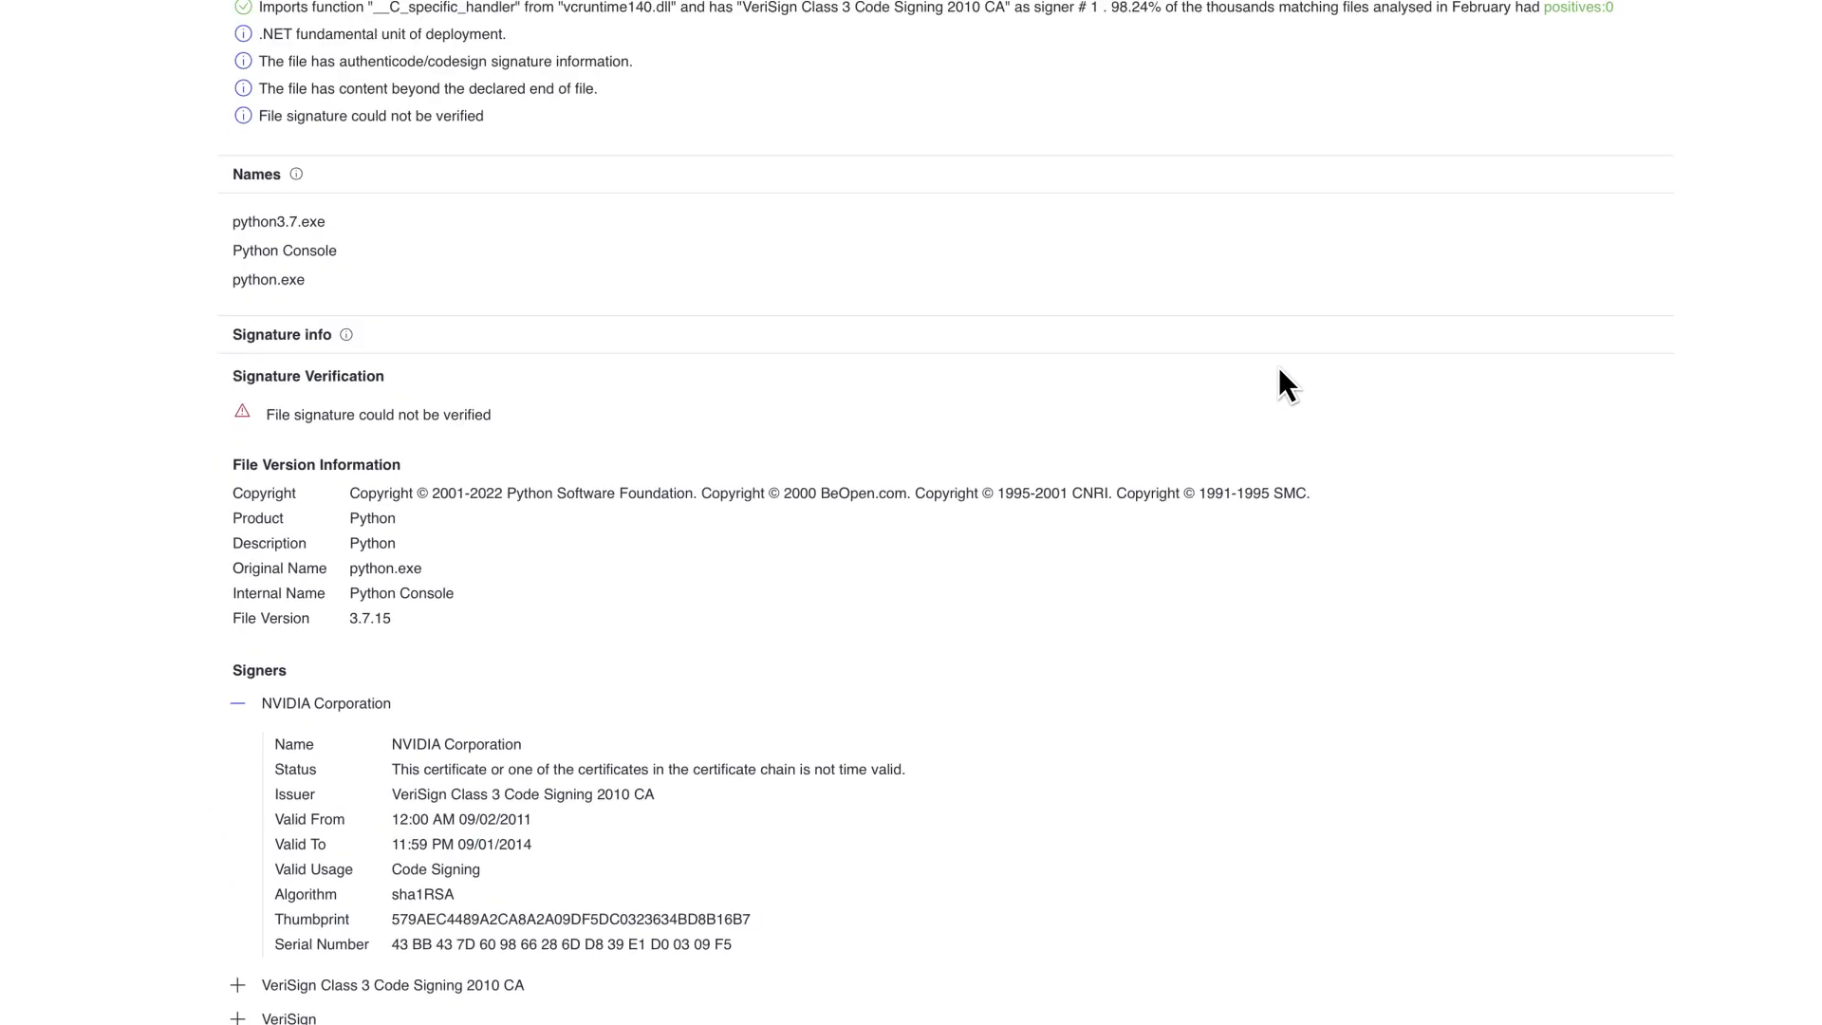